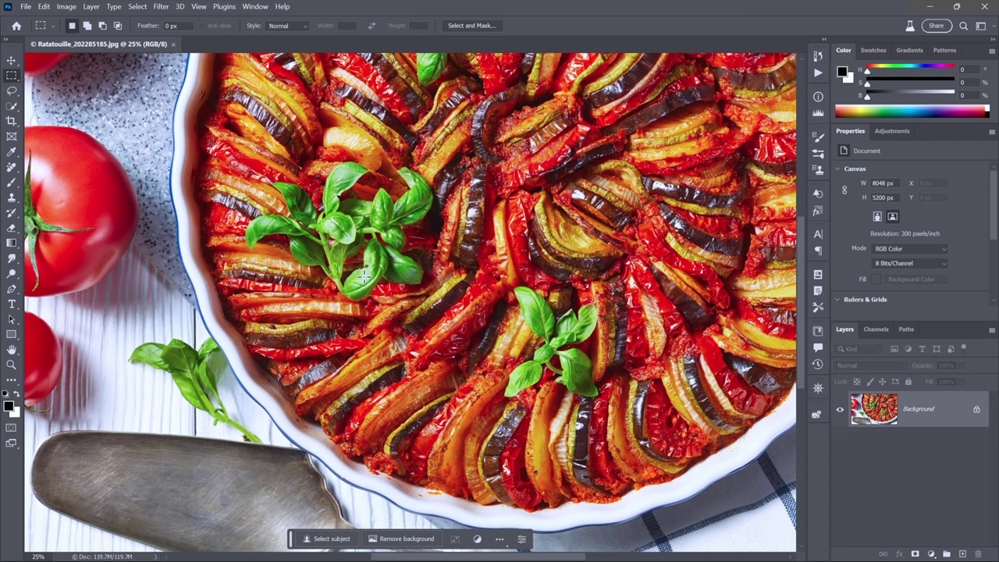
scroll(363, 263, up, 3)
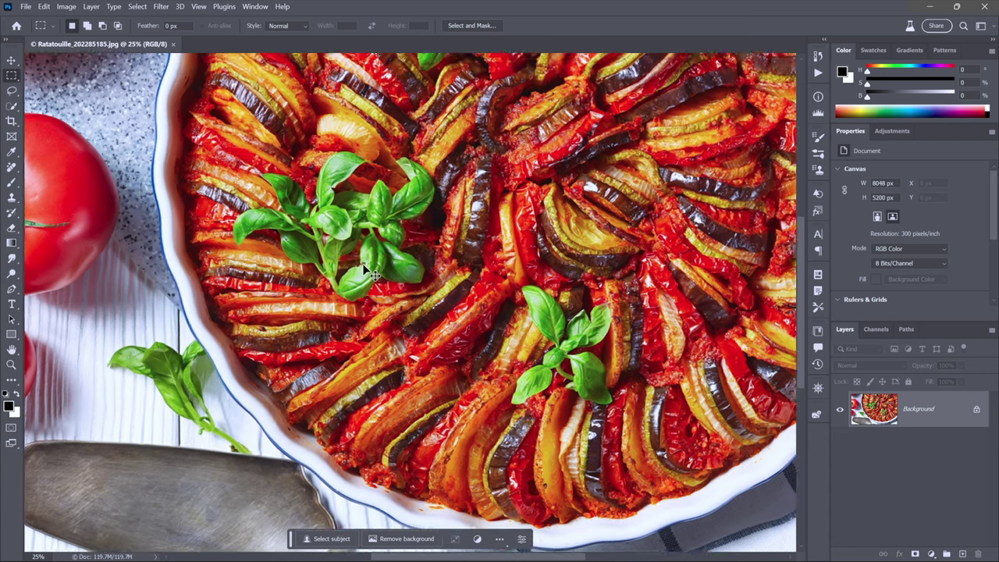
scroll(363, 269, up, 1)
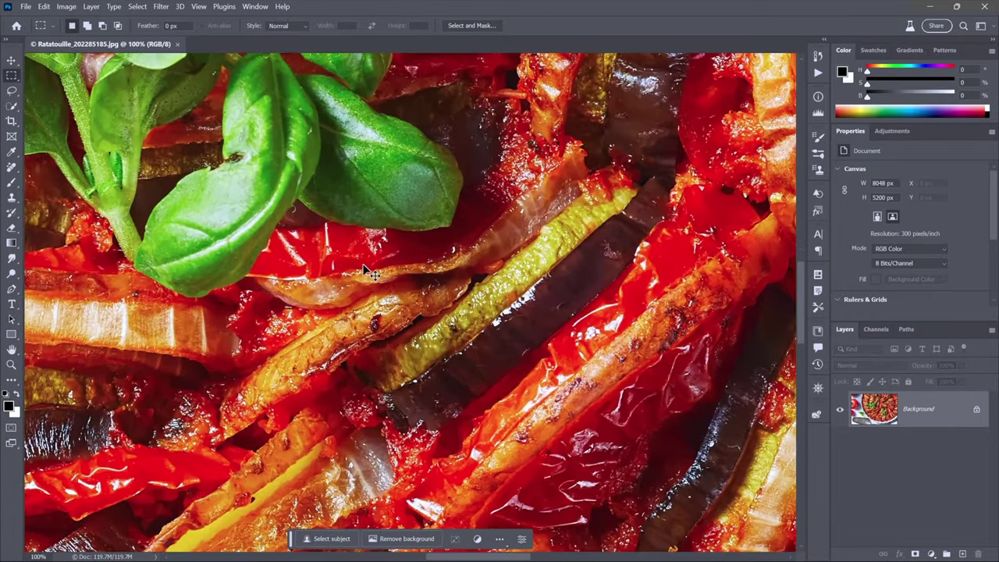
drag(138, 135, 353, 331)
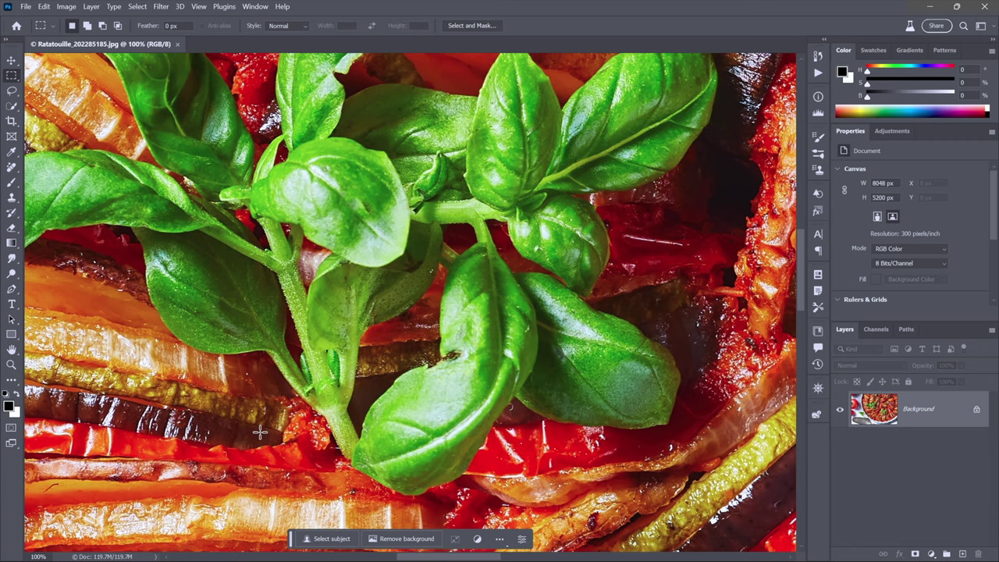
key(ctrl+minus)
key(ctrl+minus)
key(ctrl+minus)
key(ctrl+minus)
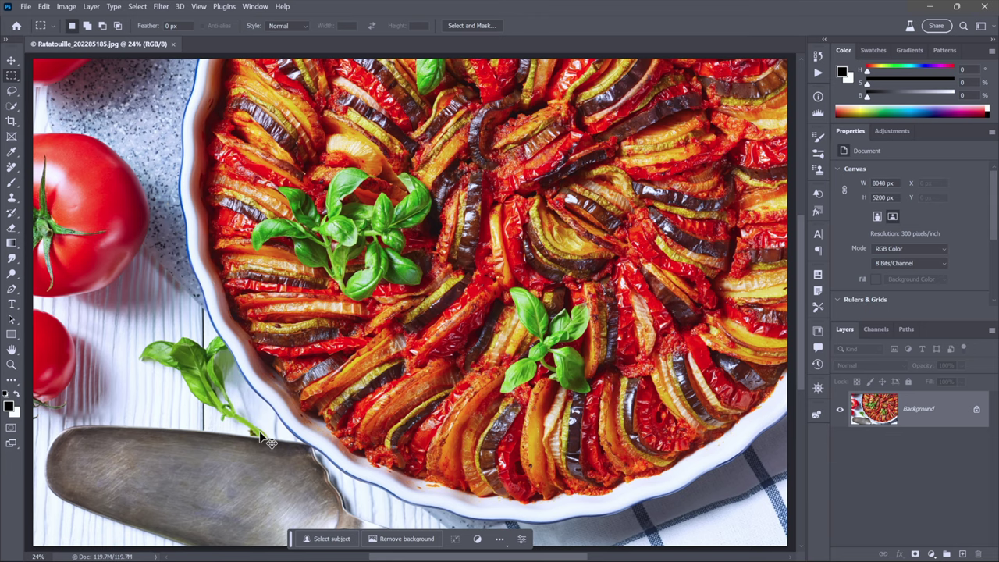
key(ctrl+minus)
key(ctrl+minus)
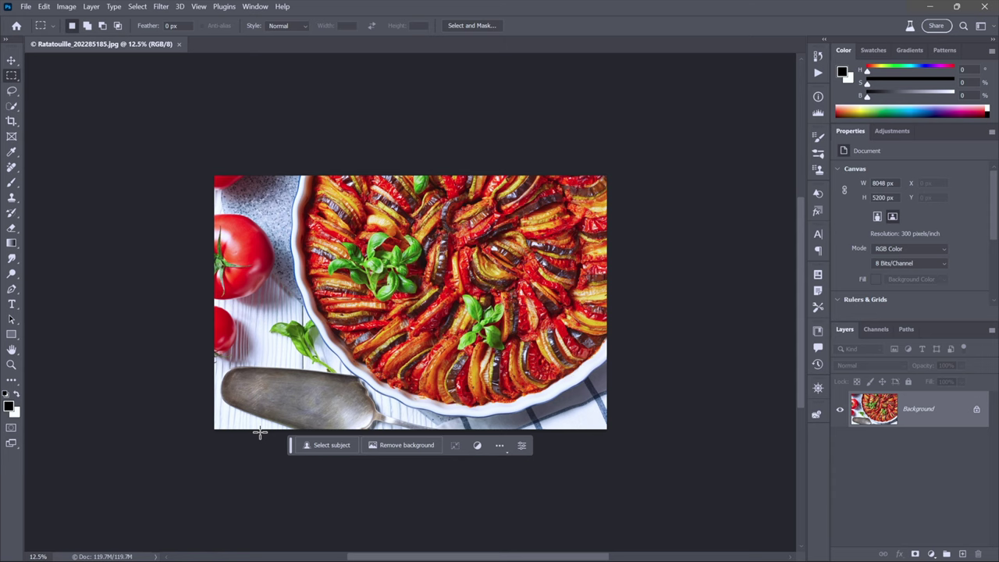
key(ctrl+minus)
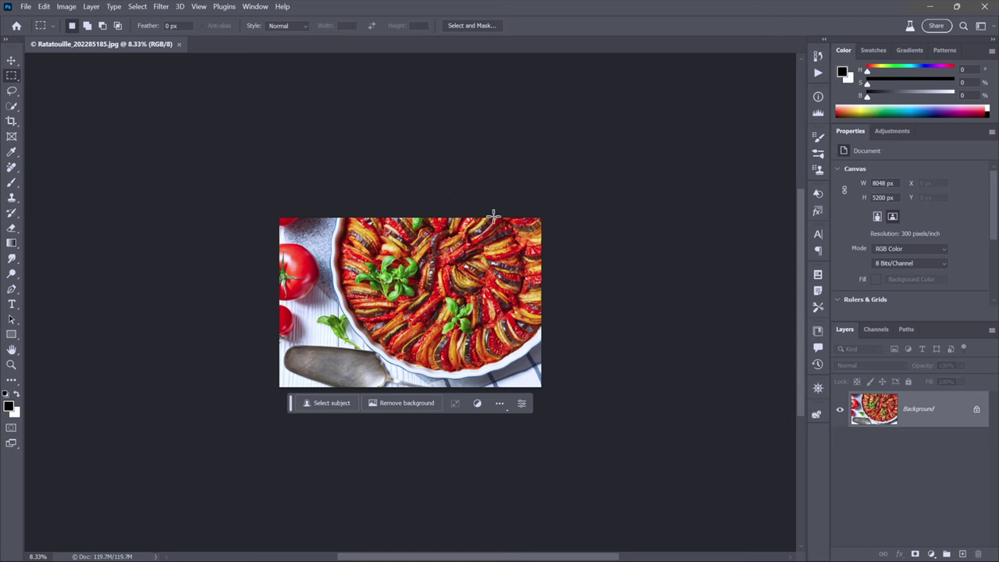
drag(307, 228, 258, 207)
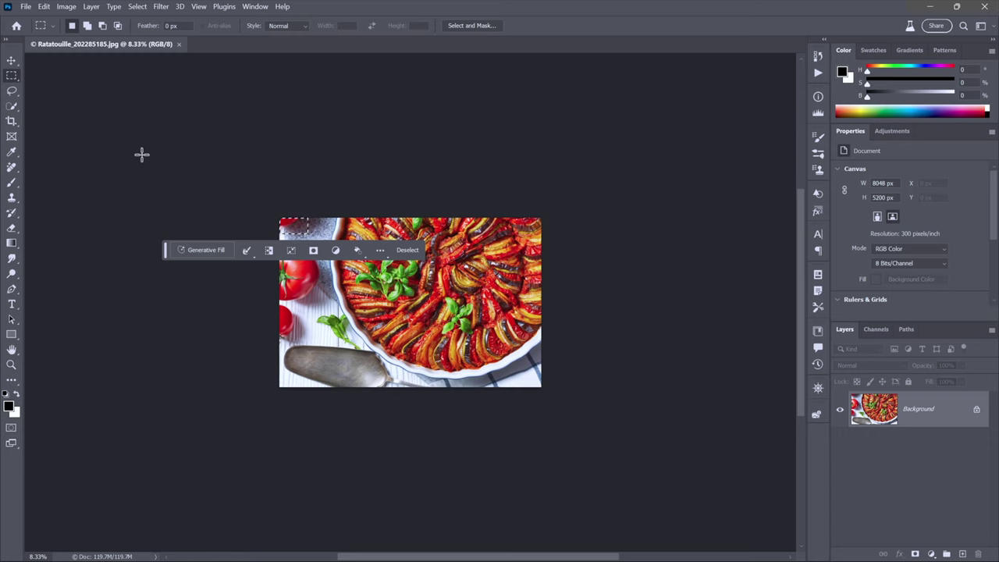
key(ctrl+d)
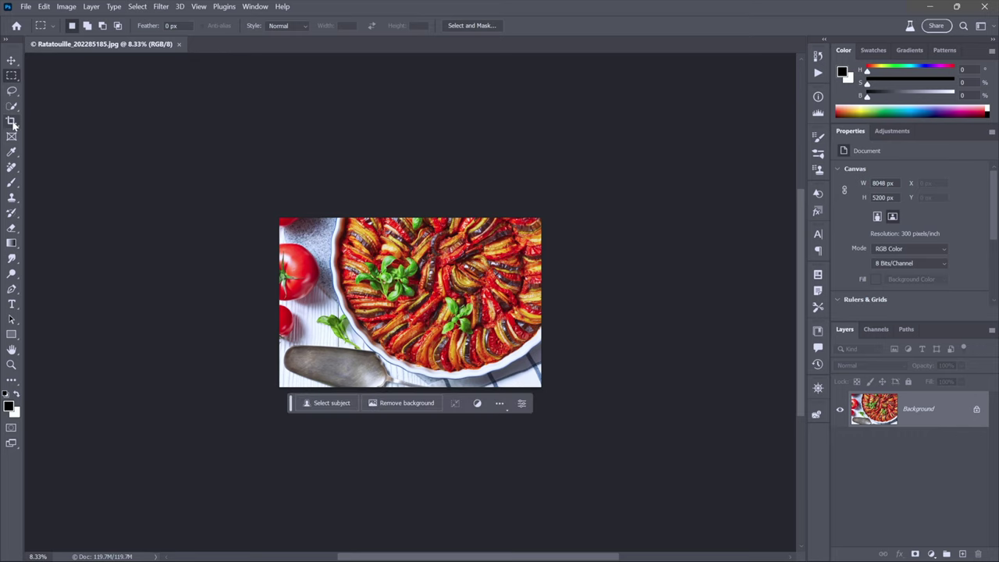
- Set up a crop with the 8.5 x 11 in 300 ppi portrait preset over the dish
click(12, 121)
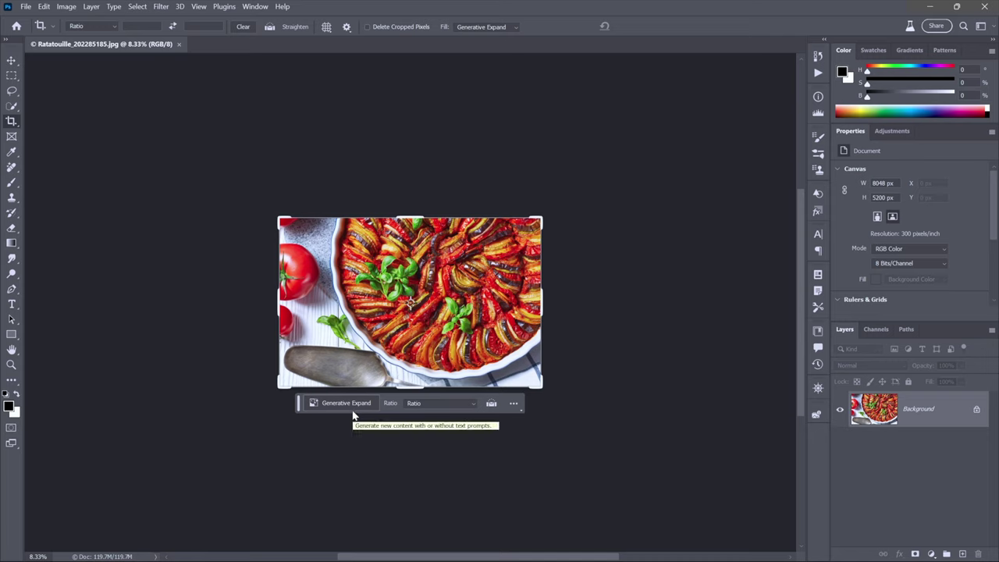
click(442, 406)
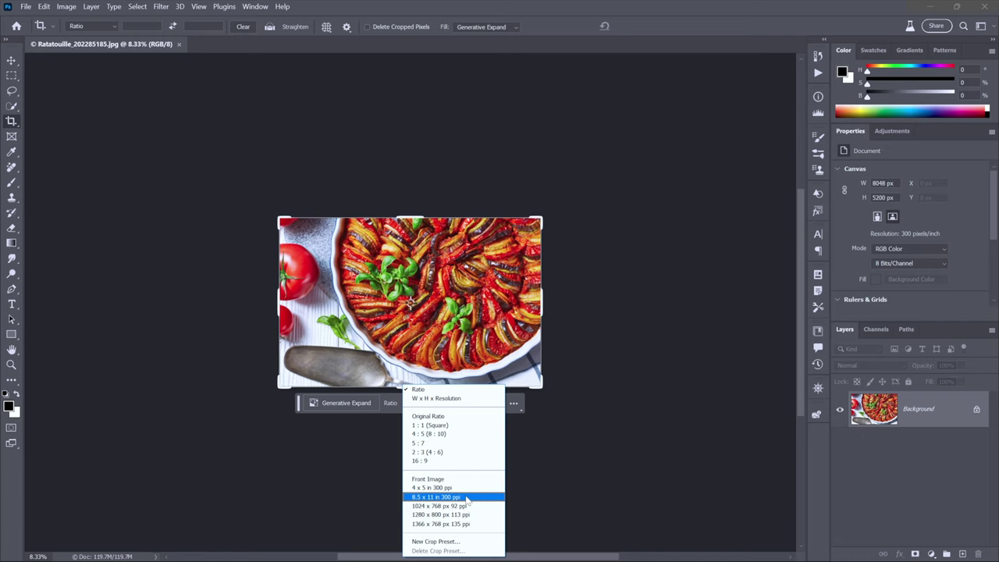
click(467, 499)
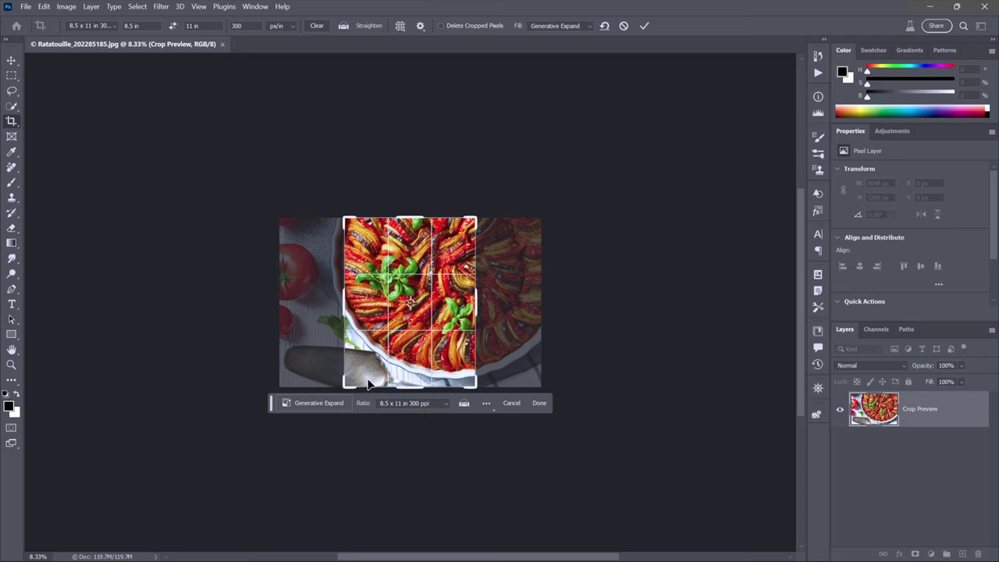
- Cancel the portrait crop preview and reset the crop ratio to free Ratio
click(511, 405)
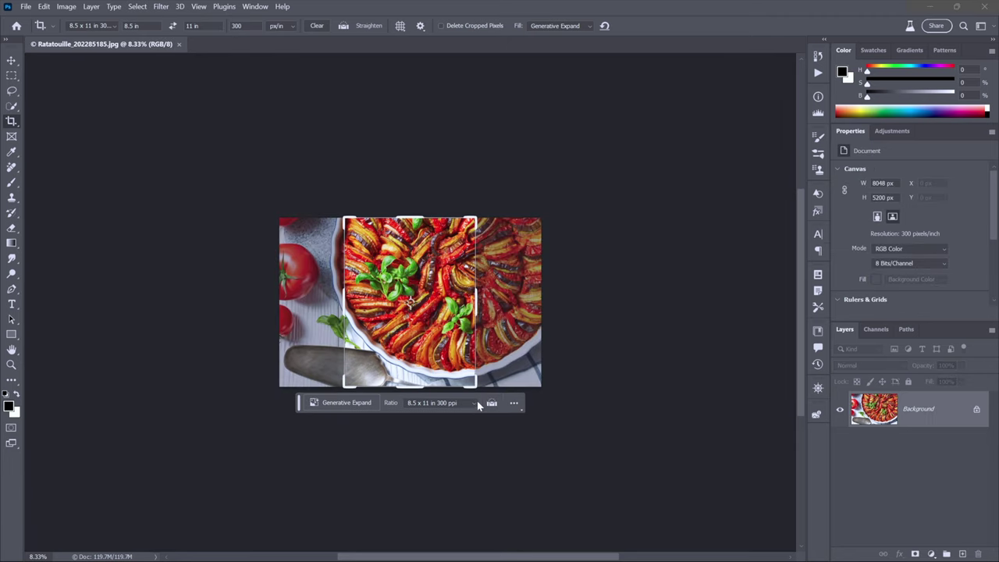
click(513, 403)
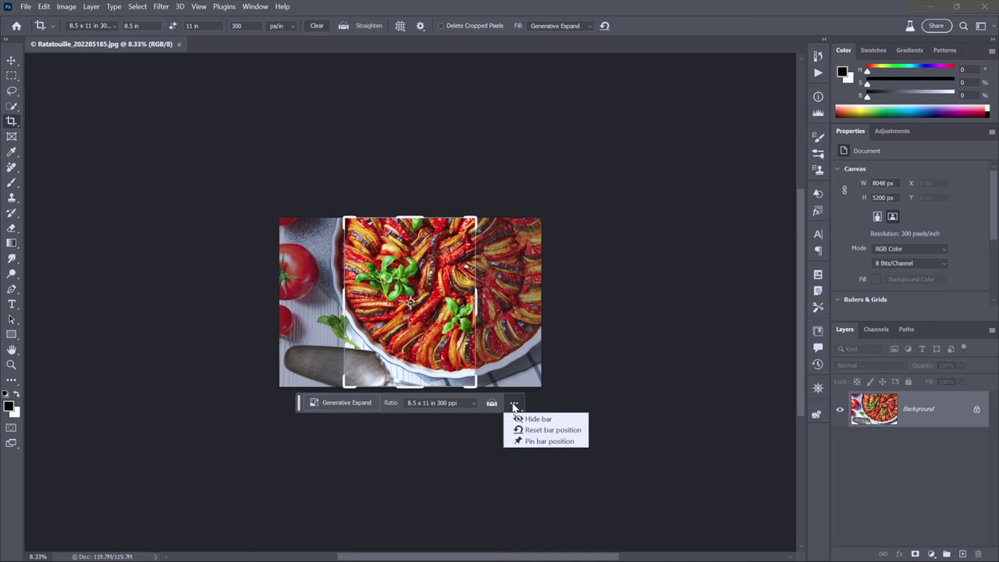
click(514, 403)
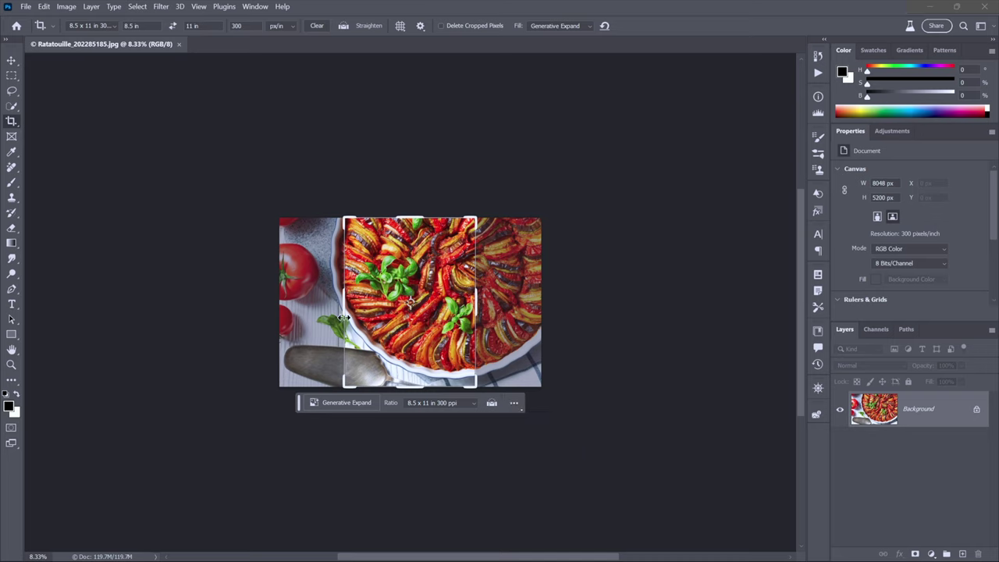
click(451, 402)
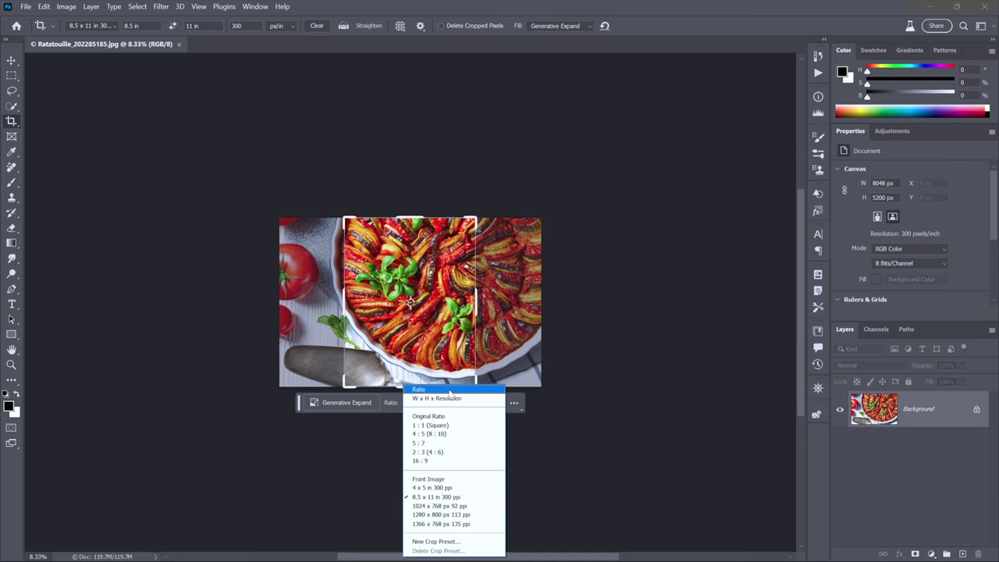
click(450, 390)
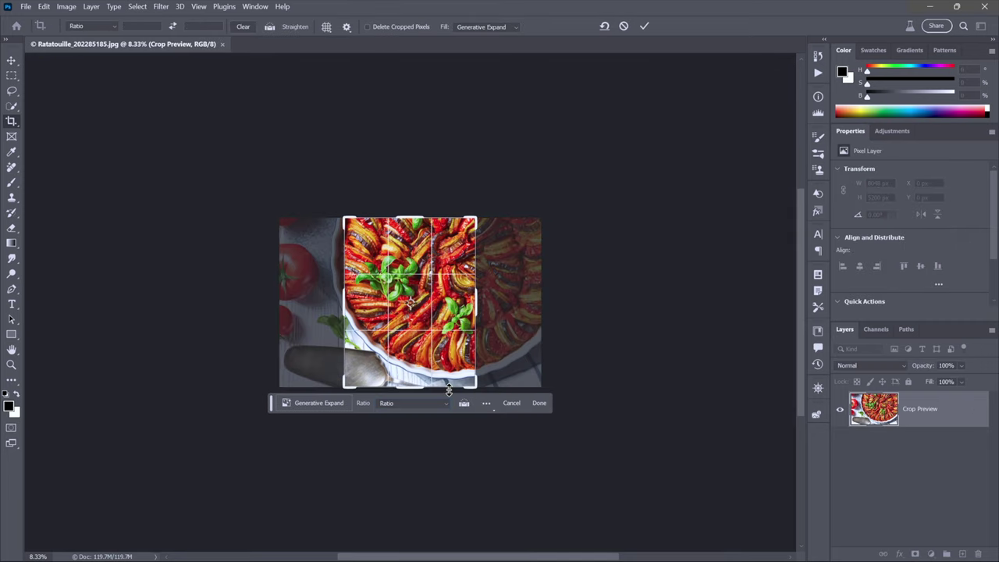
click(510, 404)
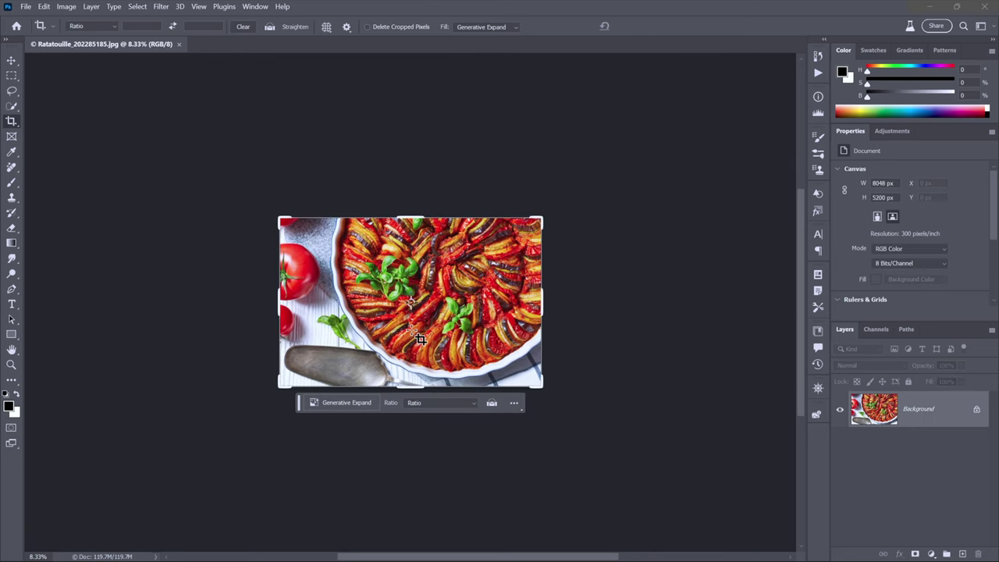
- Reapply the 8.5 x 11 in preset, then revert to free Ratio and cancel, keeping the whole image
click(437, 403)
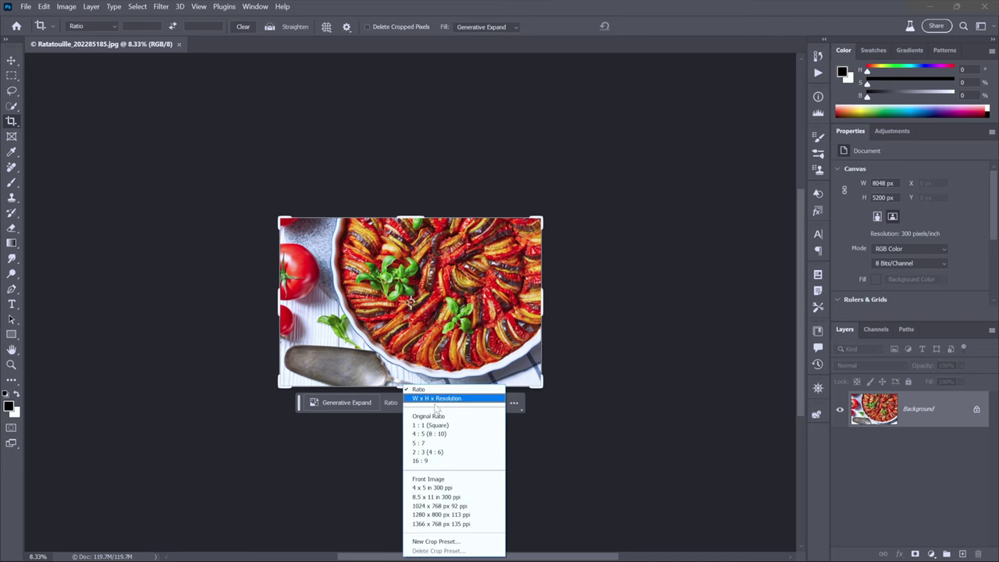
click(462, 496)
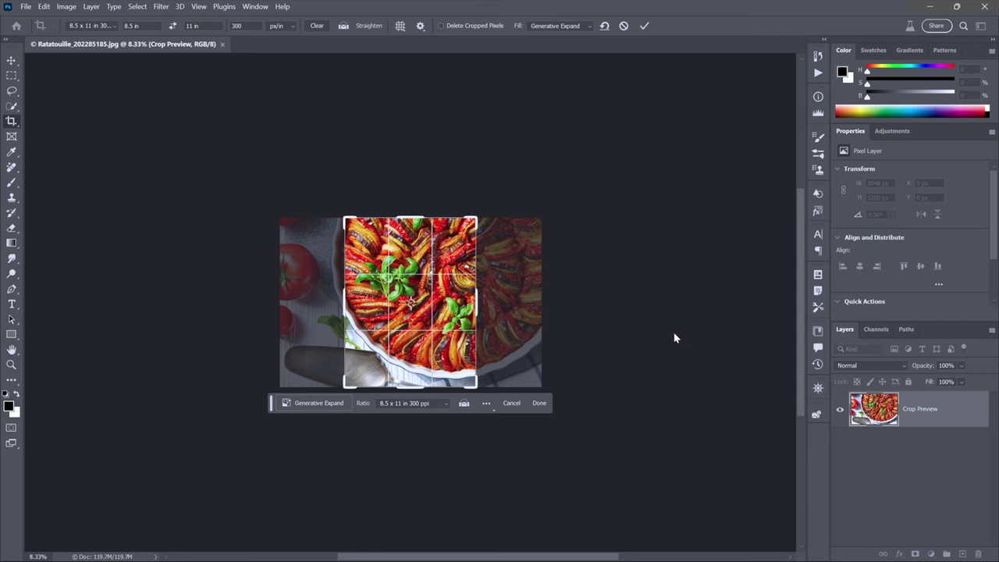
click(392, 404)
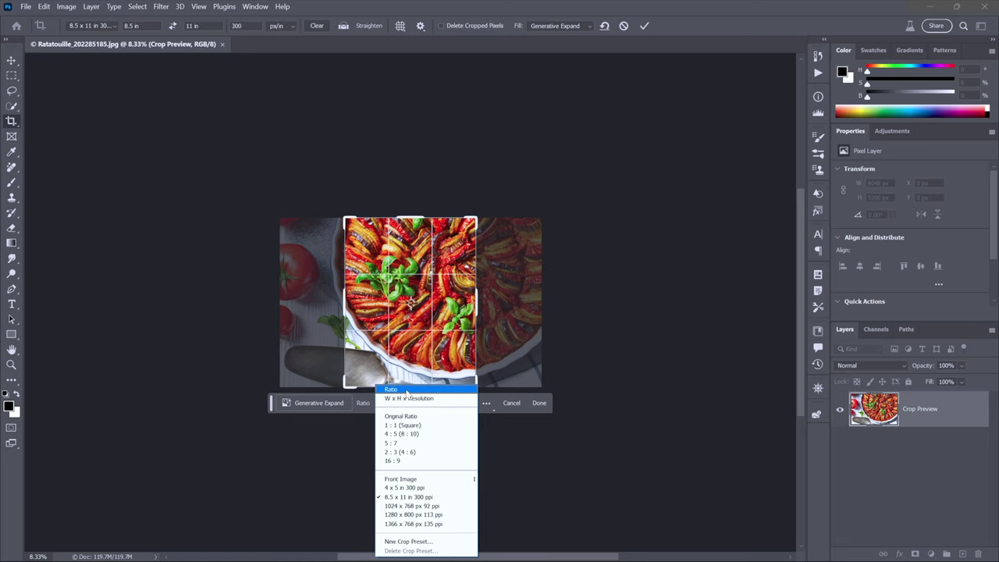
click(406, 390)
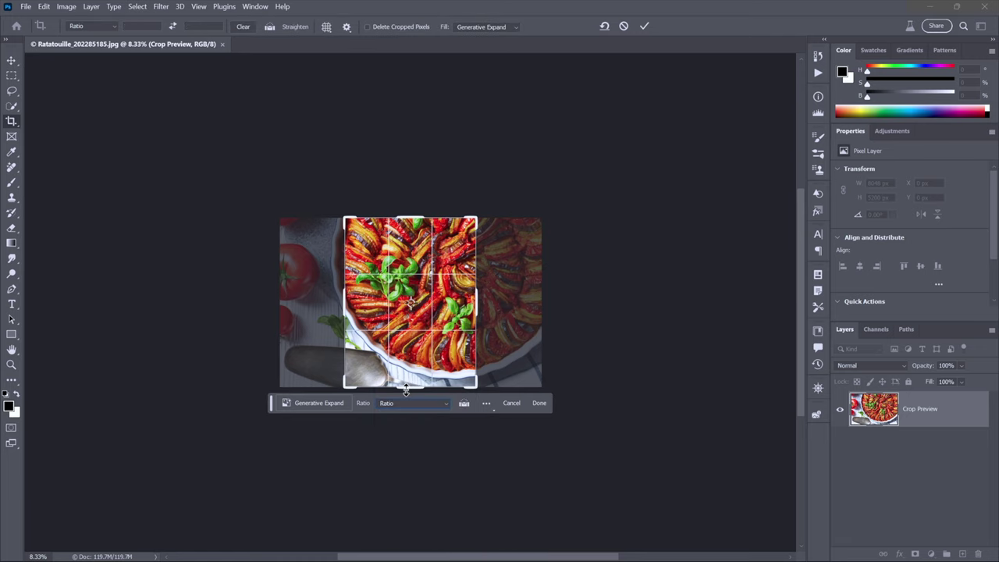
click(513, 403)
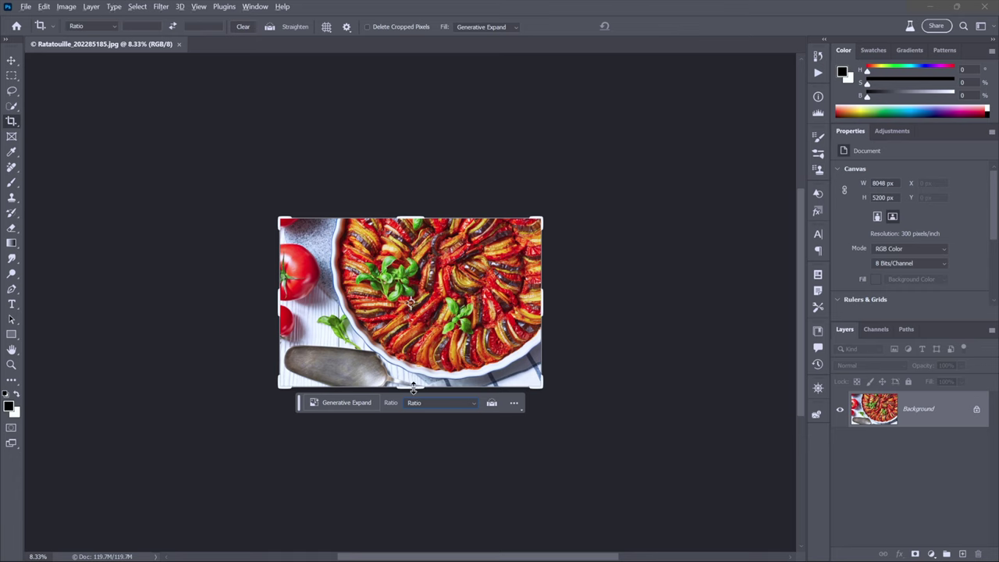
- Stretch the crop frame to about 12988 px tall, adding transparent bands above and below
drag(413, 387, 422, 520)
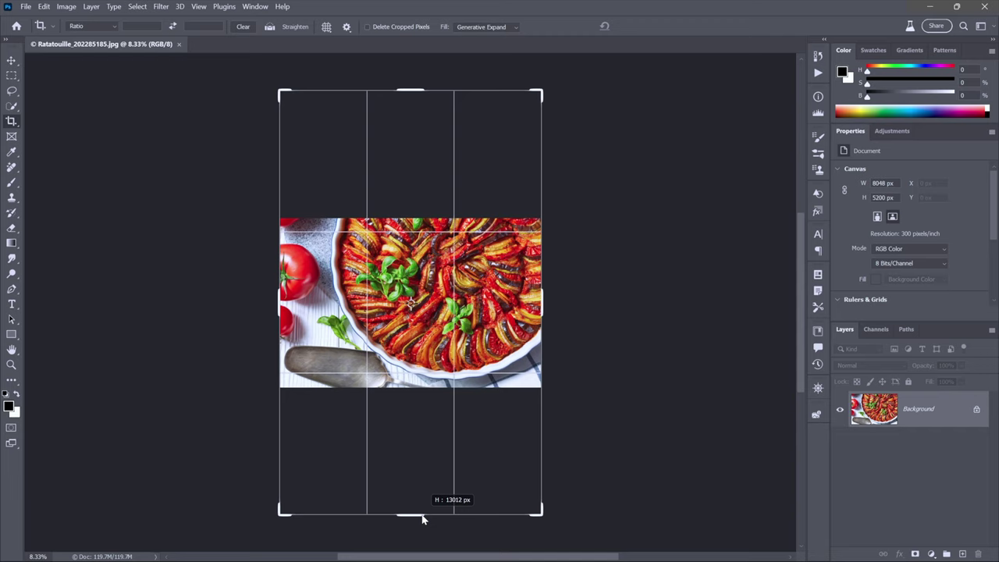
drag(422, 519, 422, 518)
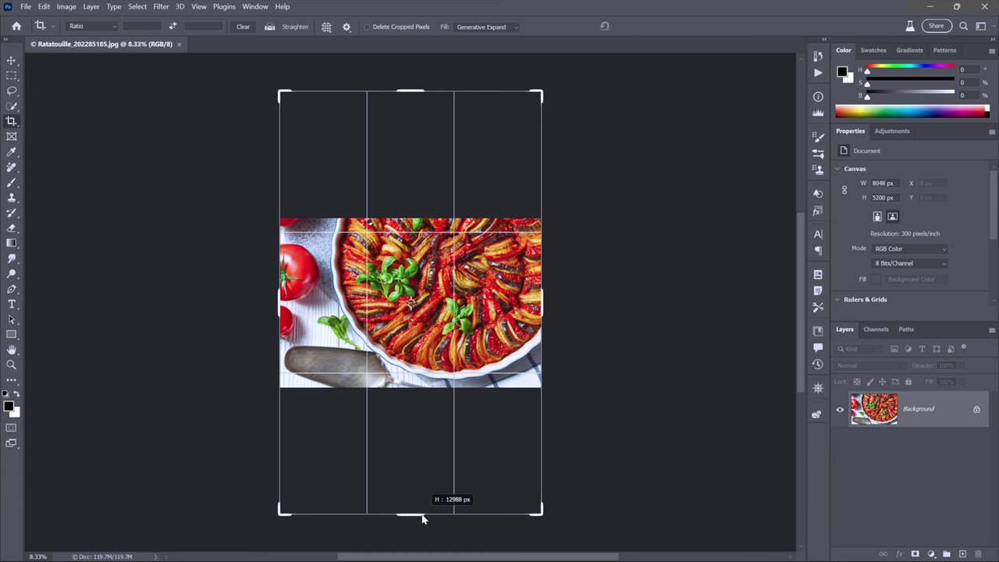
drag(422, 515, 423, 515)
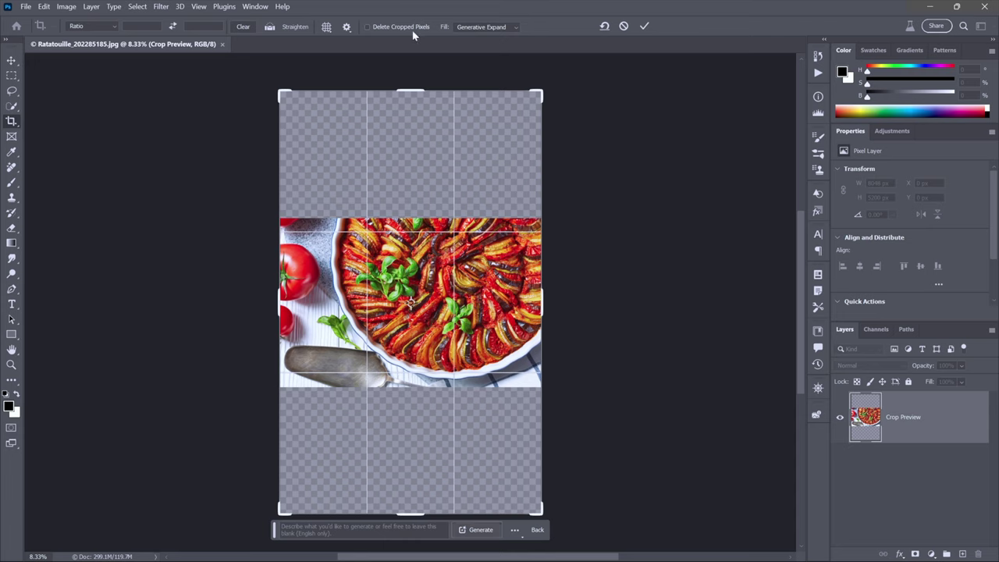
- Keep the fill set to Generative Expand and generate content for the added bands
click(505, 28)
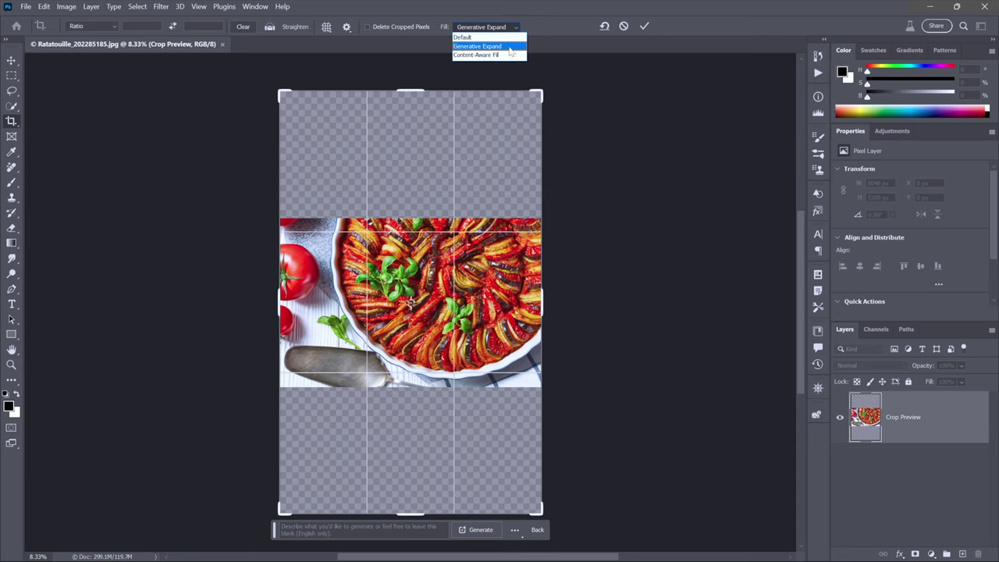
click(533, 30)
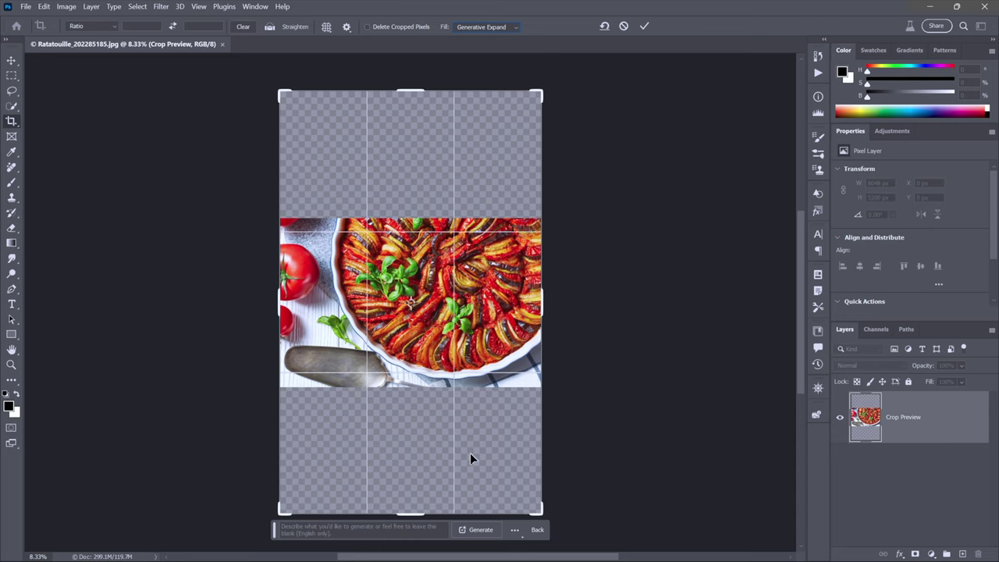
click(484, 535)
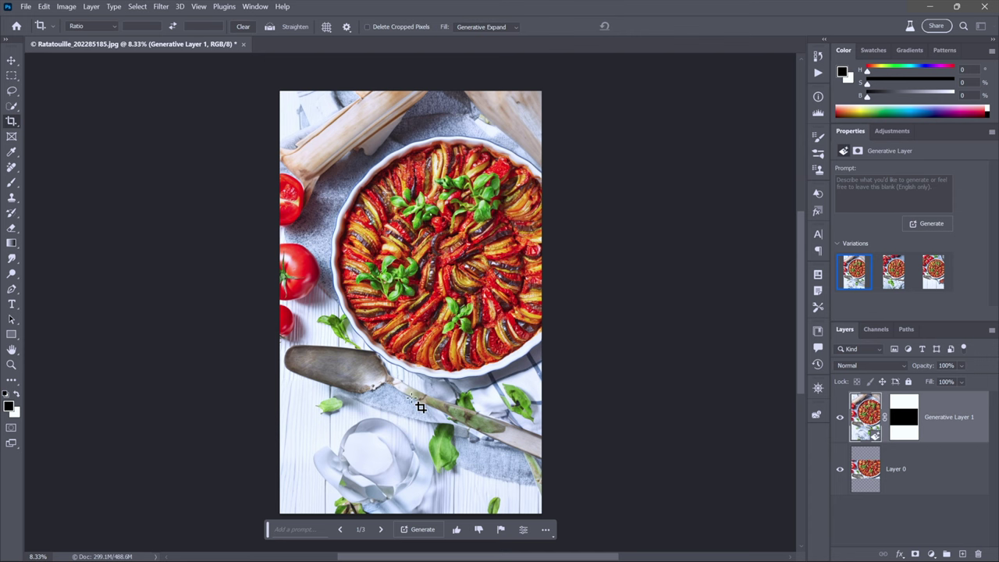
scroll(420, 407, up, 1)
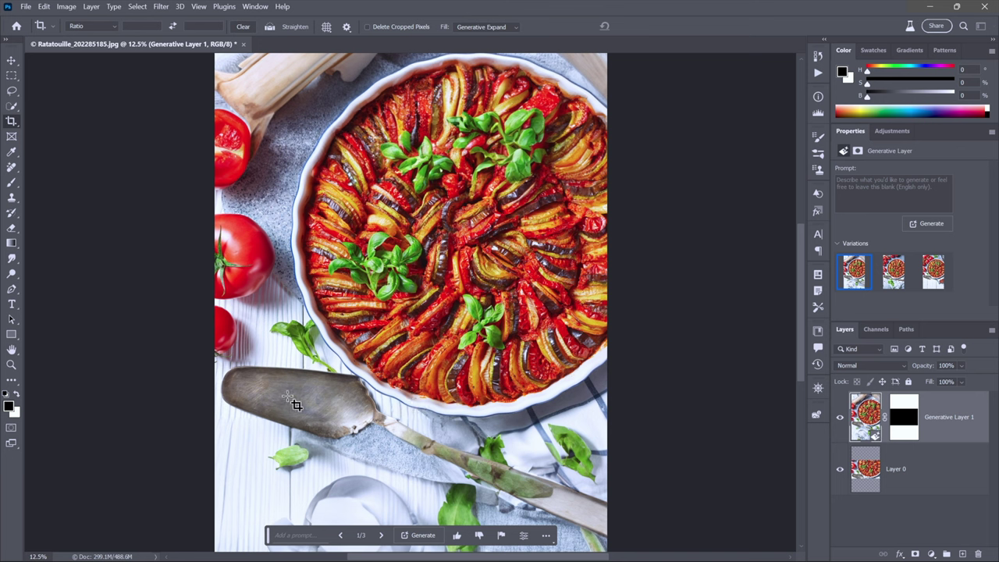
- Switch to the Rectangular Marquee tool and pan to inspect the generated bottom band and dish
key(m)
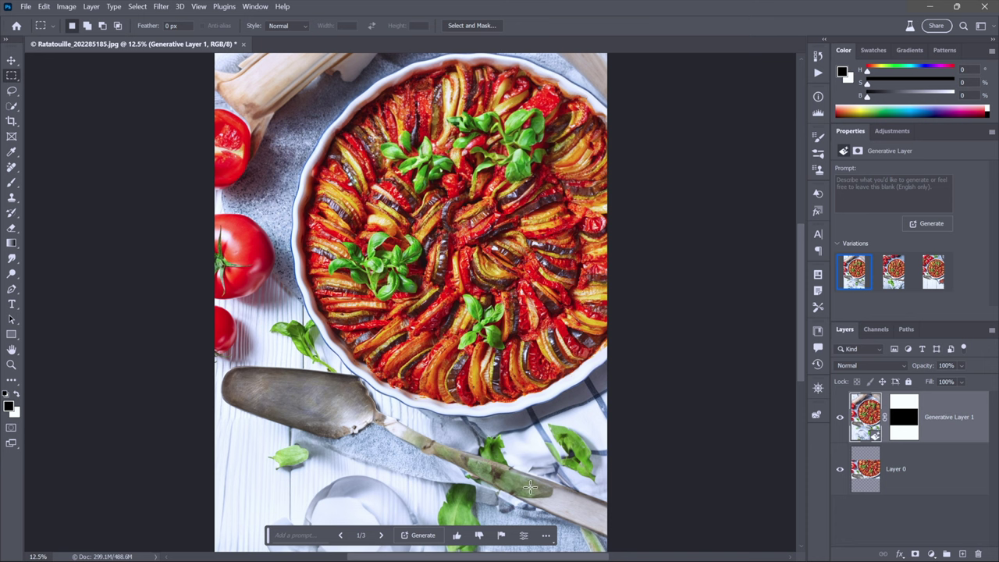
drag(370, 517, 367, 424)
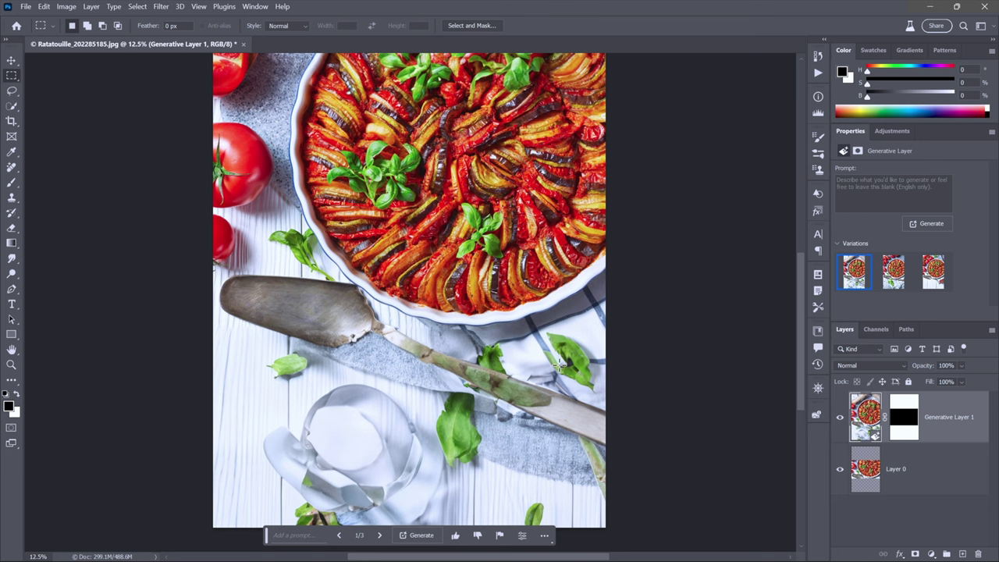
drag(384, 234, 340, 399)
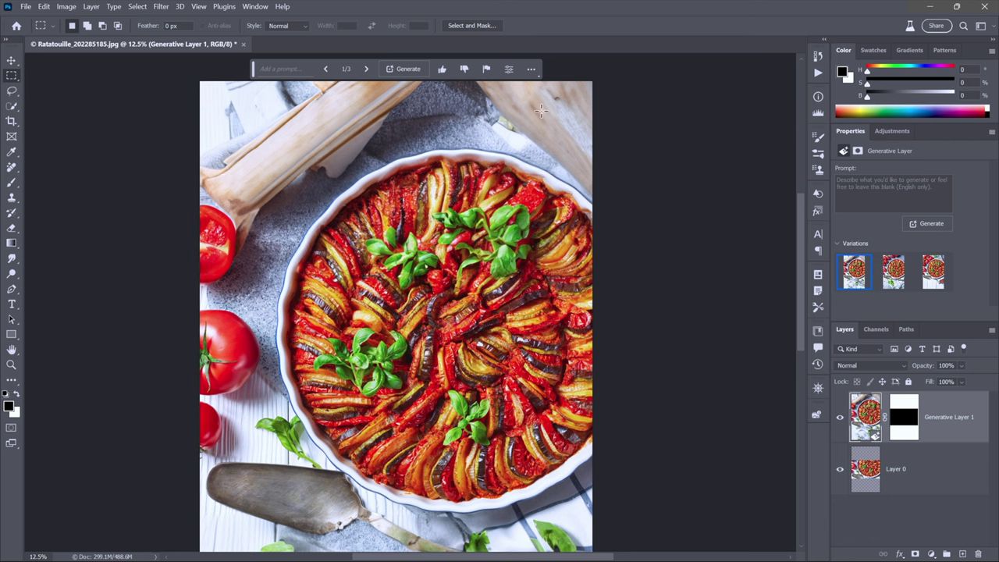
- Choose the second generated variation and pan around to review its lower part
click(895, 271)
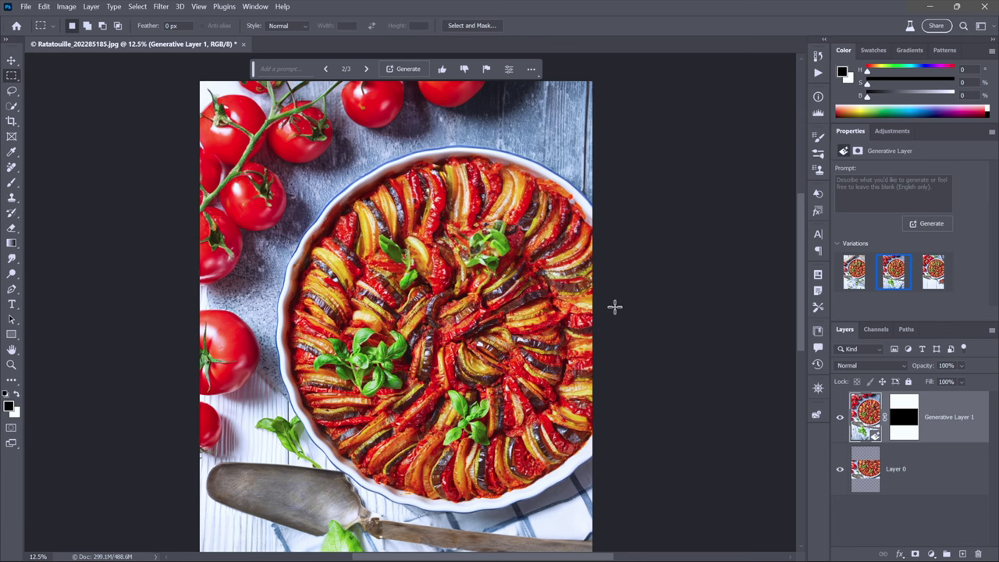
scroll(539, 363, down, 3)
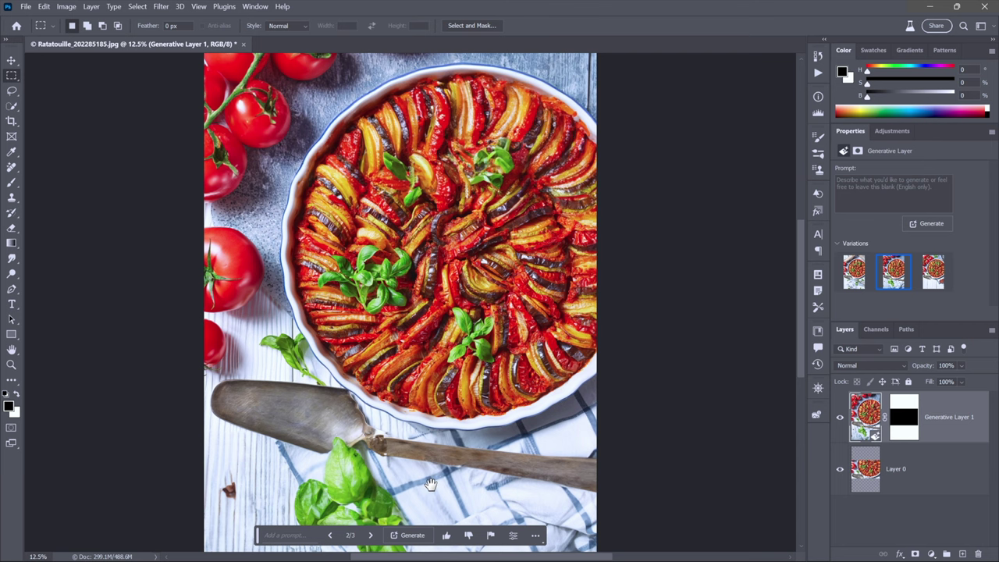
scroll(437, 468, down, 2)
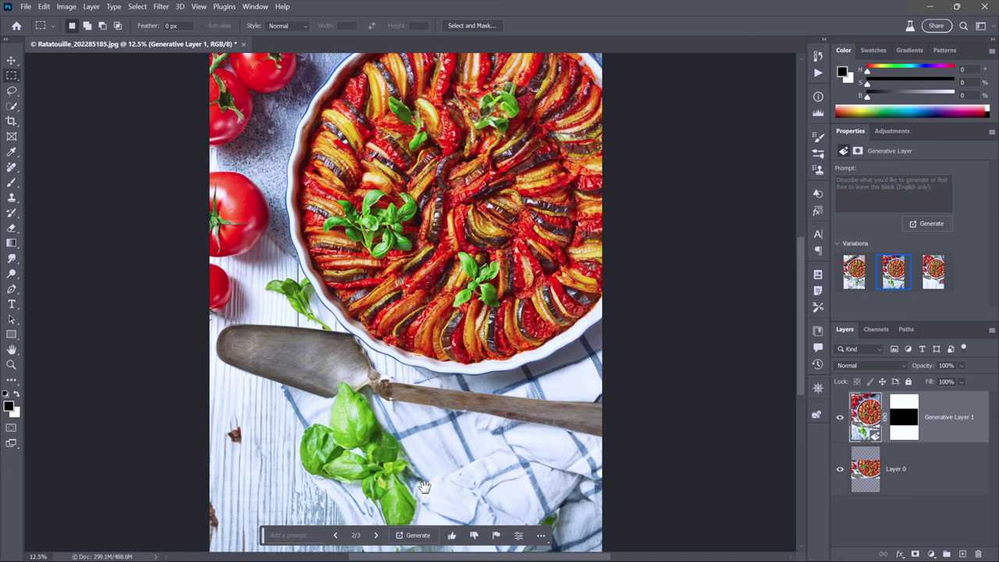
drag(424, 487, 422, 402)
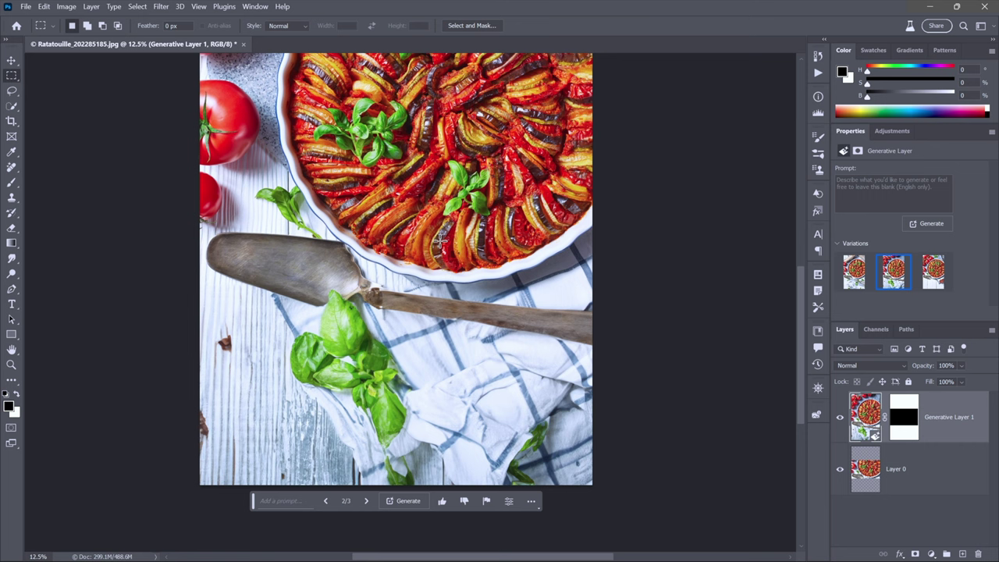
drag(438, 237, 437, 245)
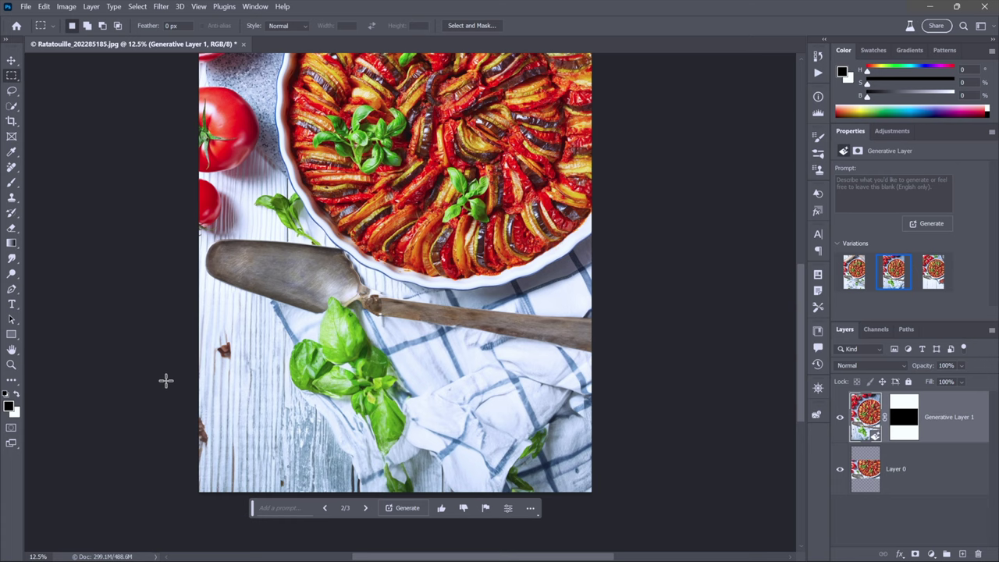
scroll(311, 192, up, 5)
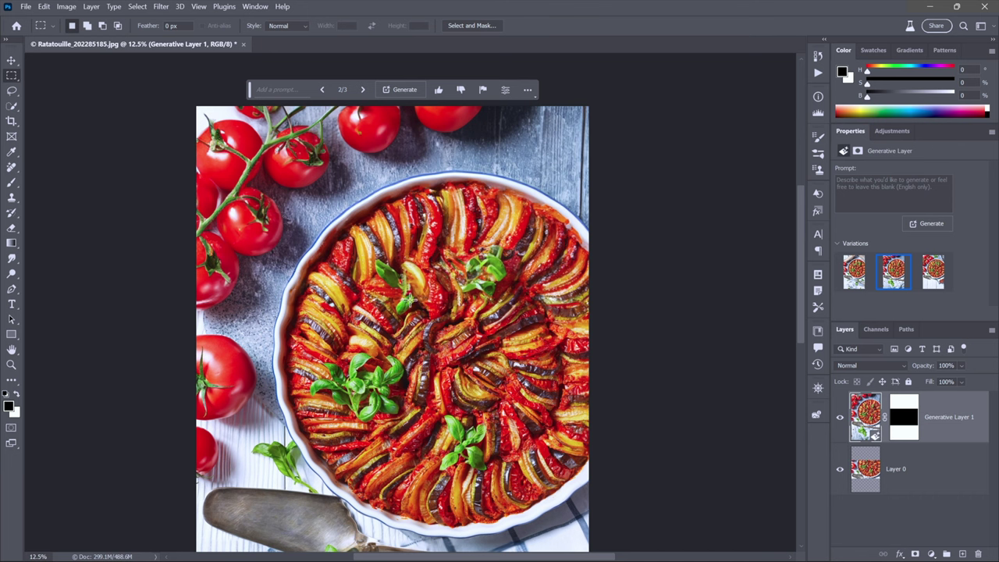
mouse_move(934, 273)
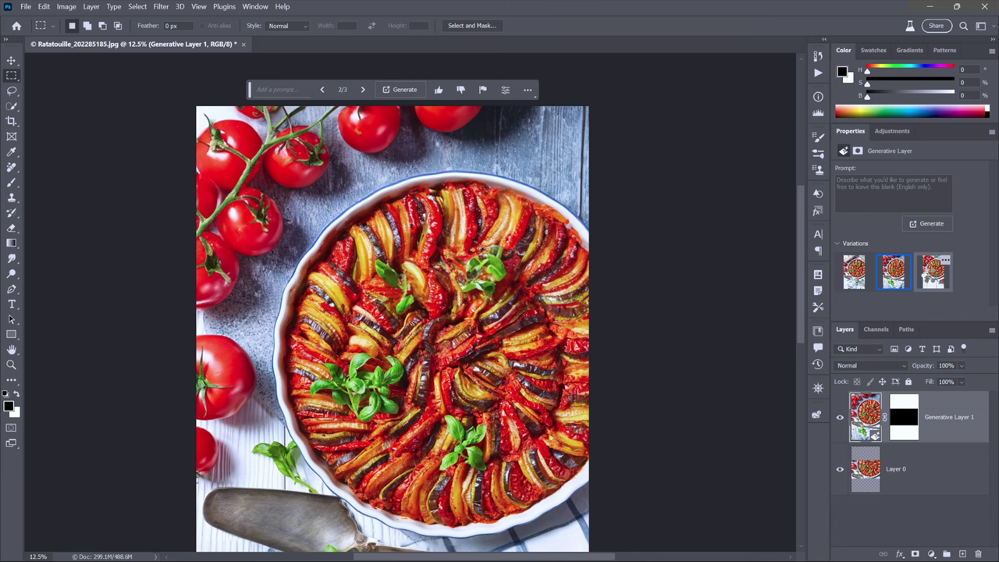
- Choose the third variation and pan to inspect its bottom and the tomatoes on the left
click(933, 280)
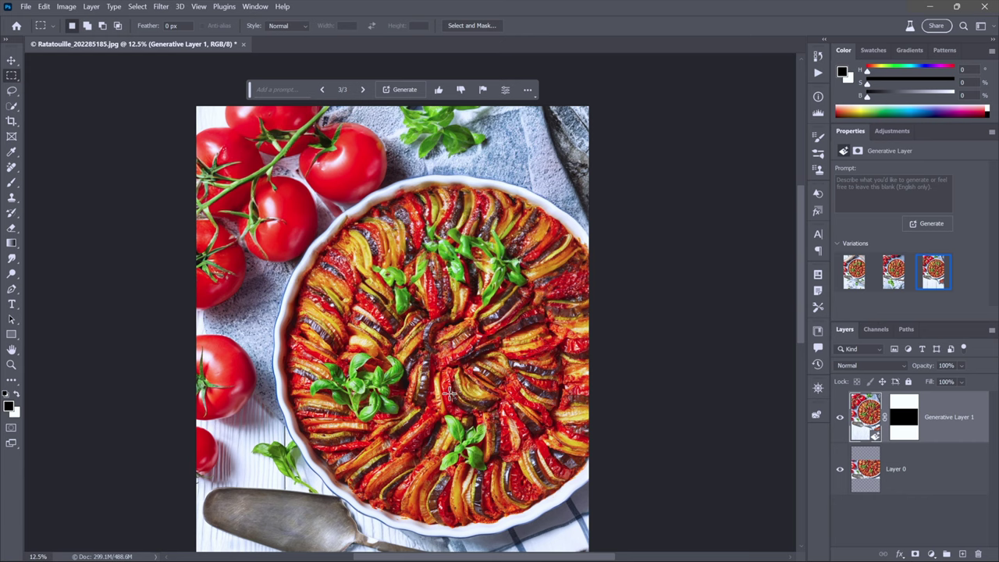
drag(449, 394, 449, 282)
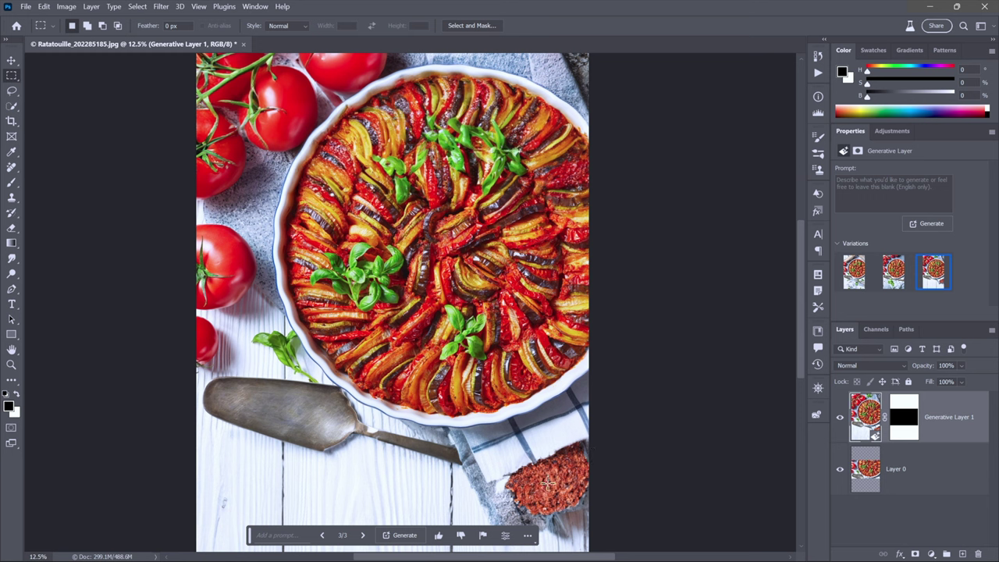
scroll(550, 485, up, 2)
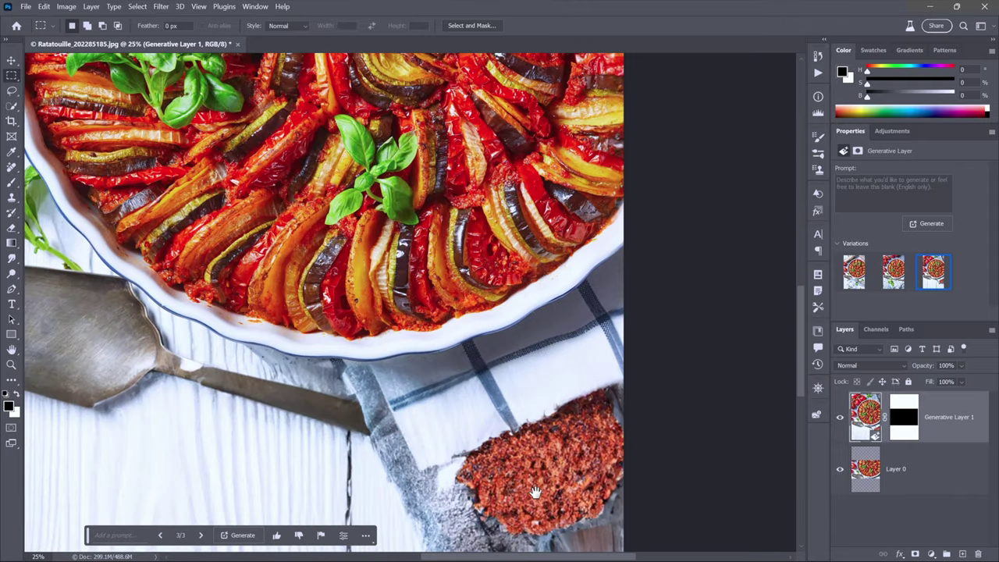
drag(332, 334, 520, 372)
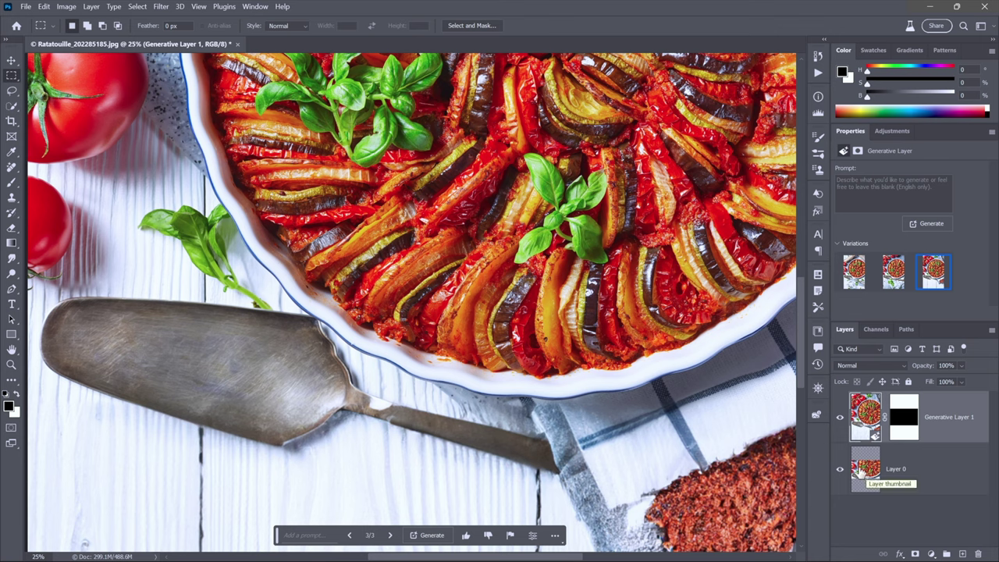
- Toggle Generative Layer 1 off, on, then off again to compare with the original
drag(867, 467, 842, 422)
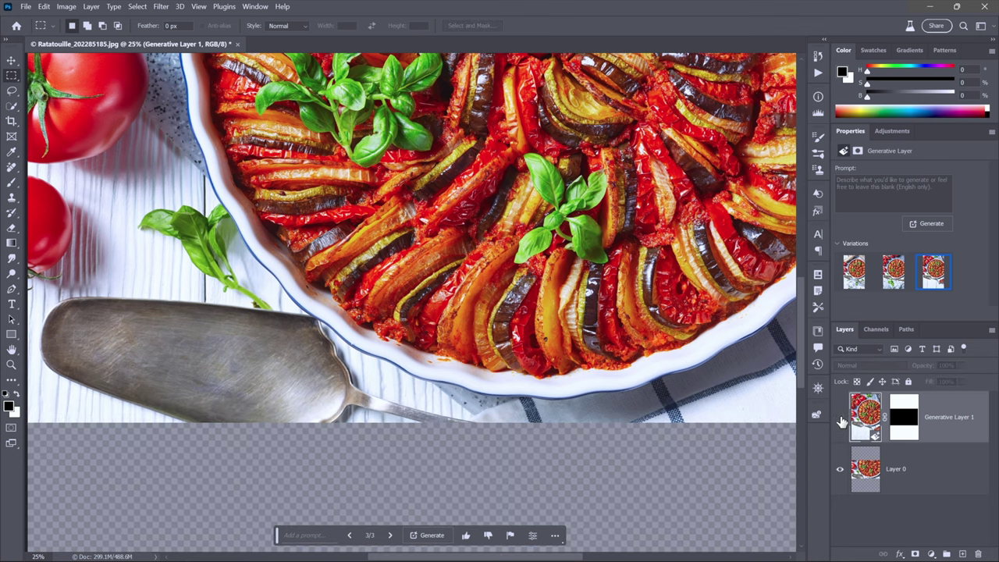
click(841, 419)
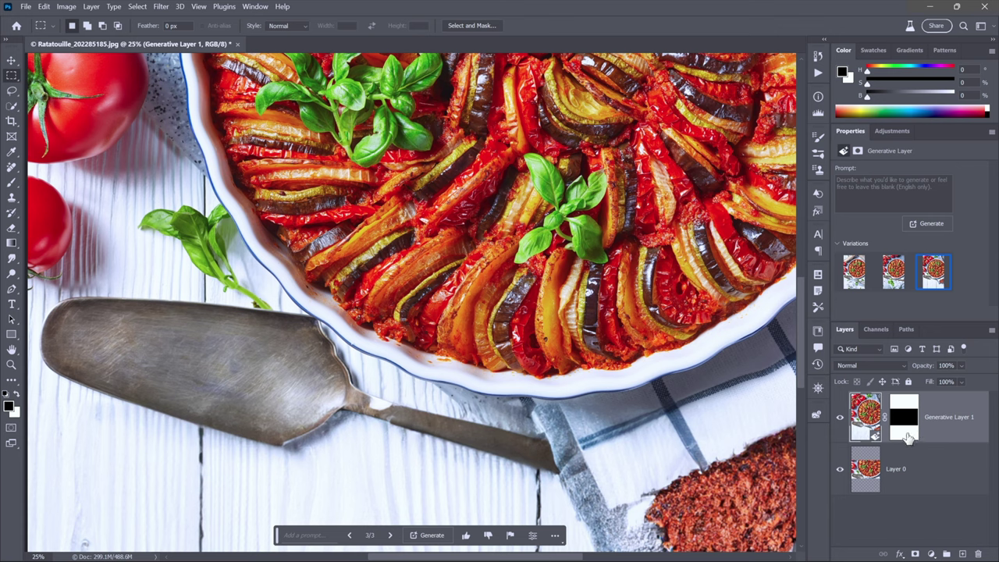
click(841, 419)
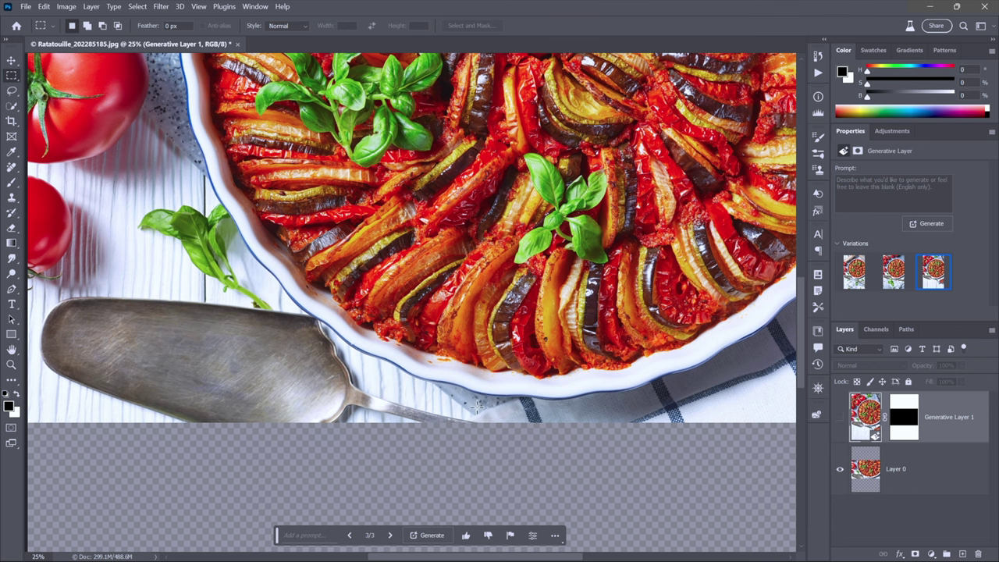
- Zoom to 100% on the dish rim and marquee-select the orange speck, then the onion slice
drag(500, 412, 504, 416)
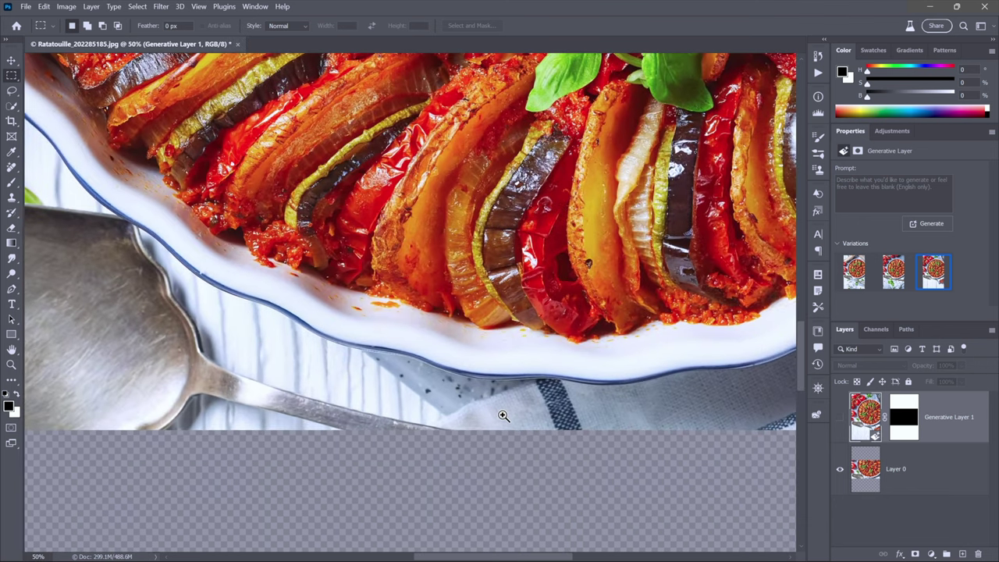
click(502, 413)
click(502, 413)
drag(361, 409, 649, 341)
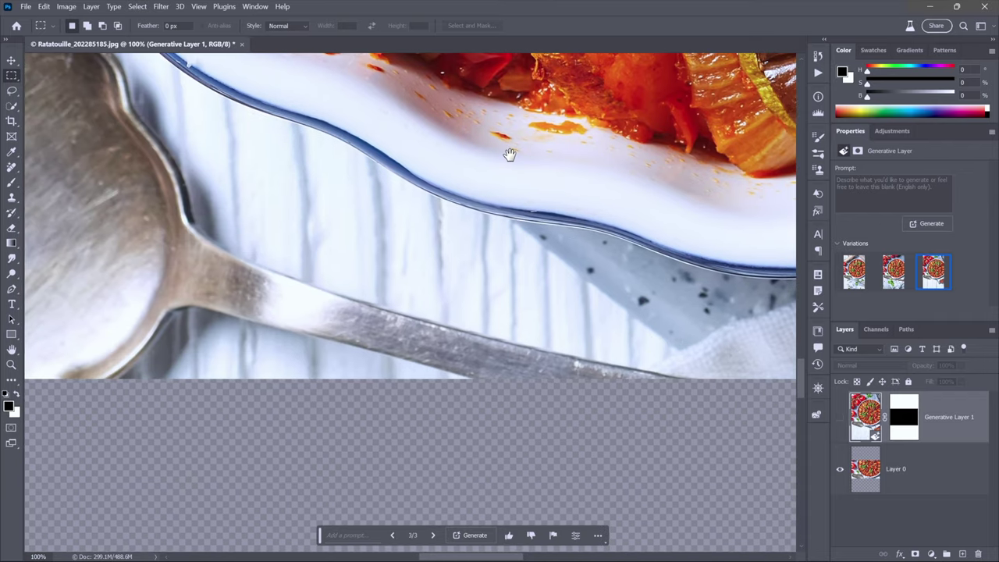
drag(509, 154, 508, 179)
drag(523, 136, 587, 164)
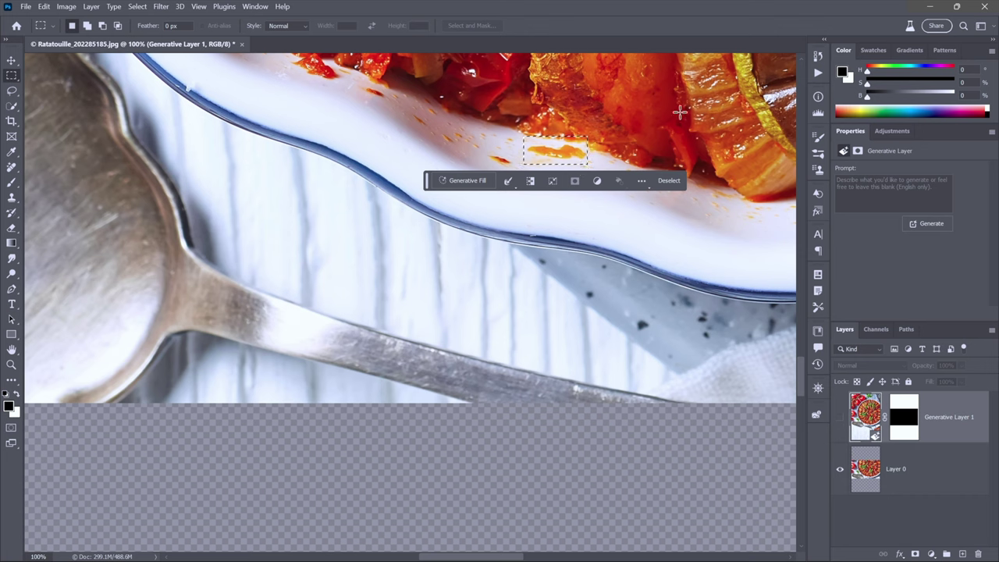
mouse_move(680, 112)
mouse_down()
mouse_move(802, 174)
mouse_move(781, 200)
mouse_up()
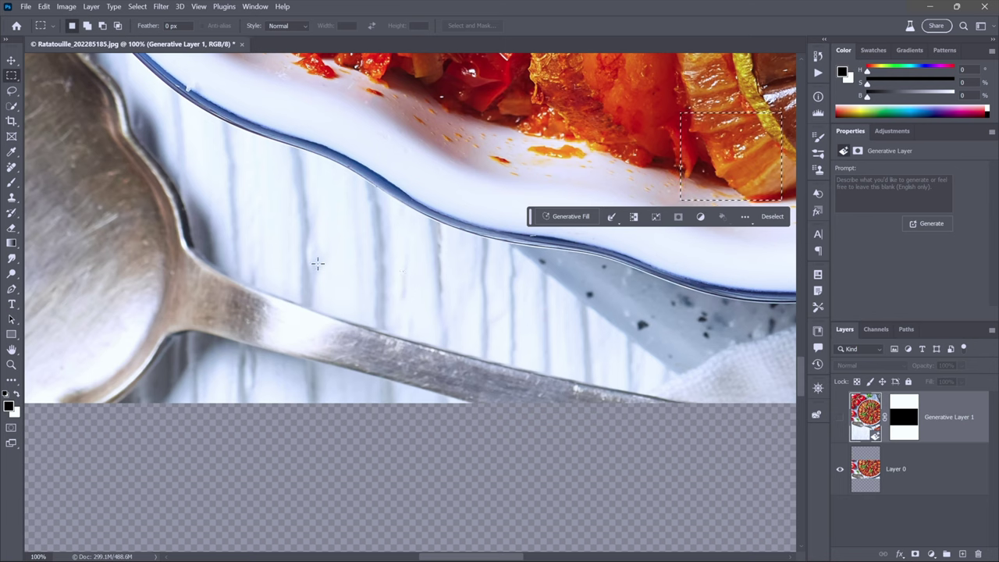
- Pan down to the spoon and empty band, then make Generative Layer 1 visible again
drag(134, 279, 502, 421)
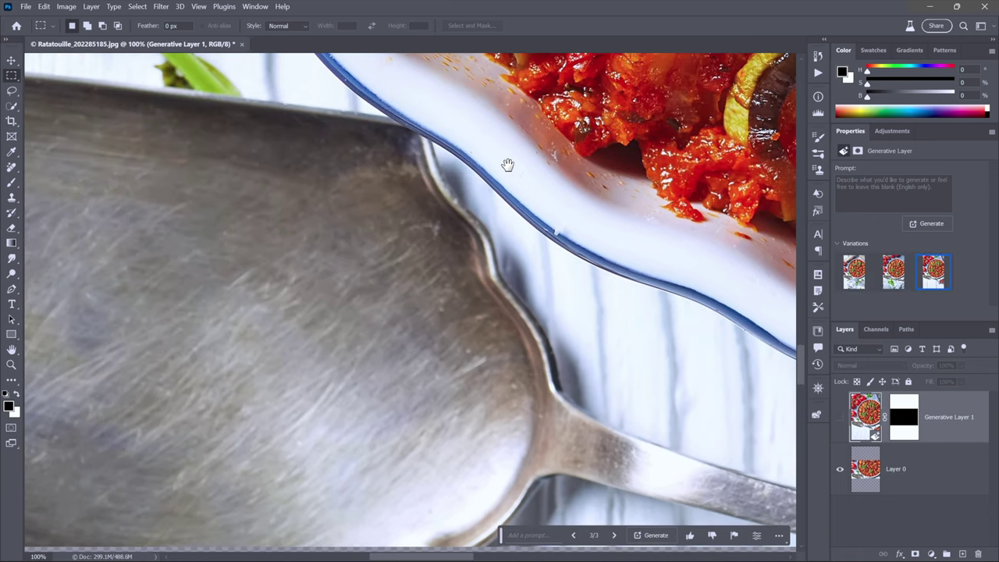
drag(507, 164, 504, 357)
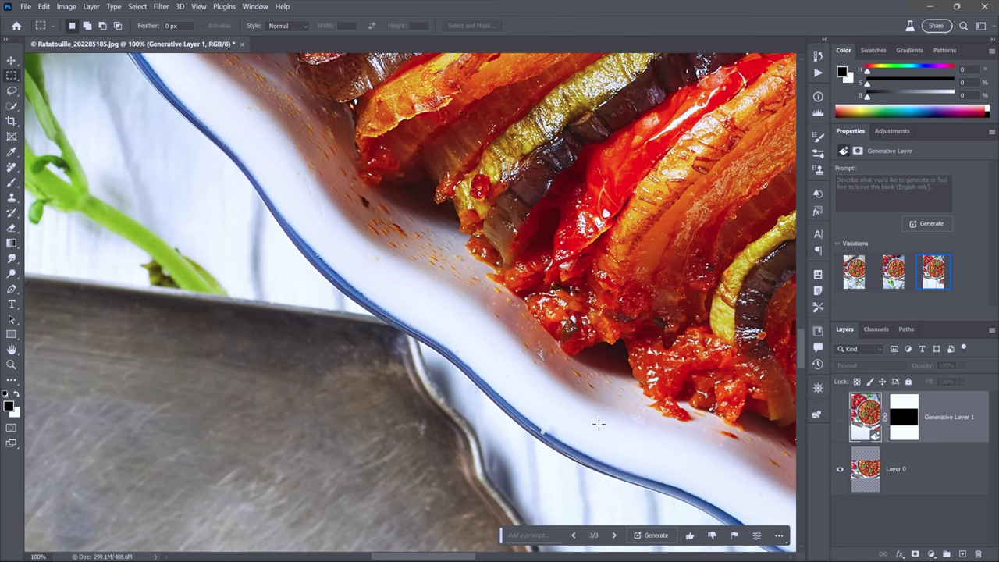
drag(546, 479, 390, 133)
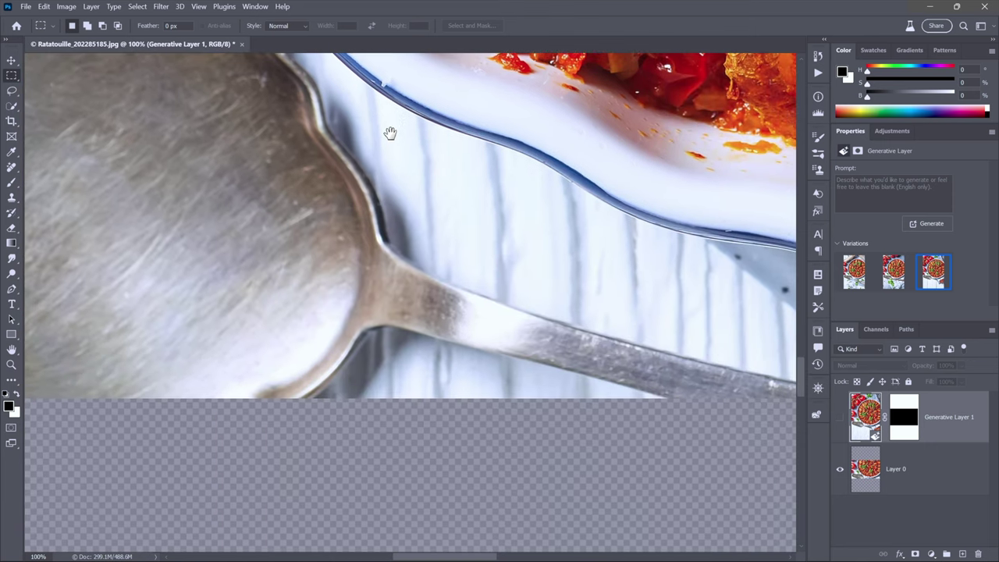
drag(462, 276, 429, 232)
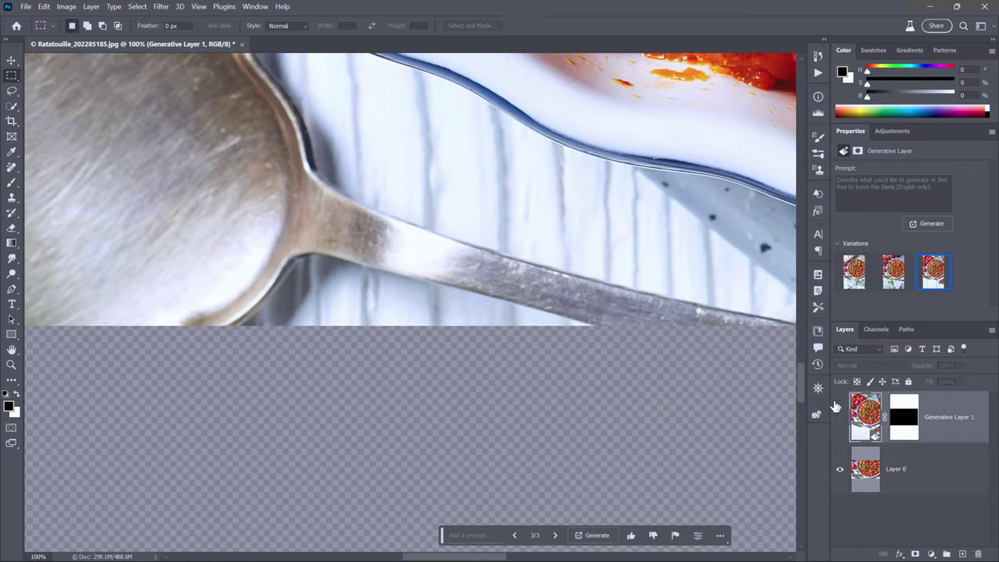
click(839, 420)
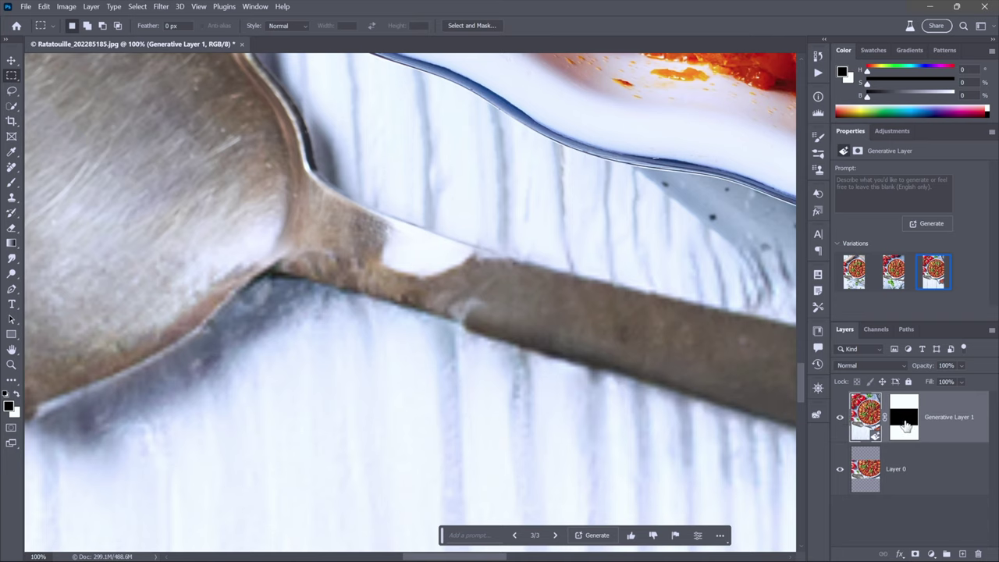
drag(905, 423, 907, 428)
ctrl+click(905, 424)
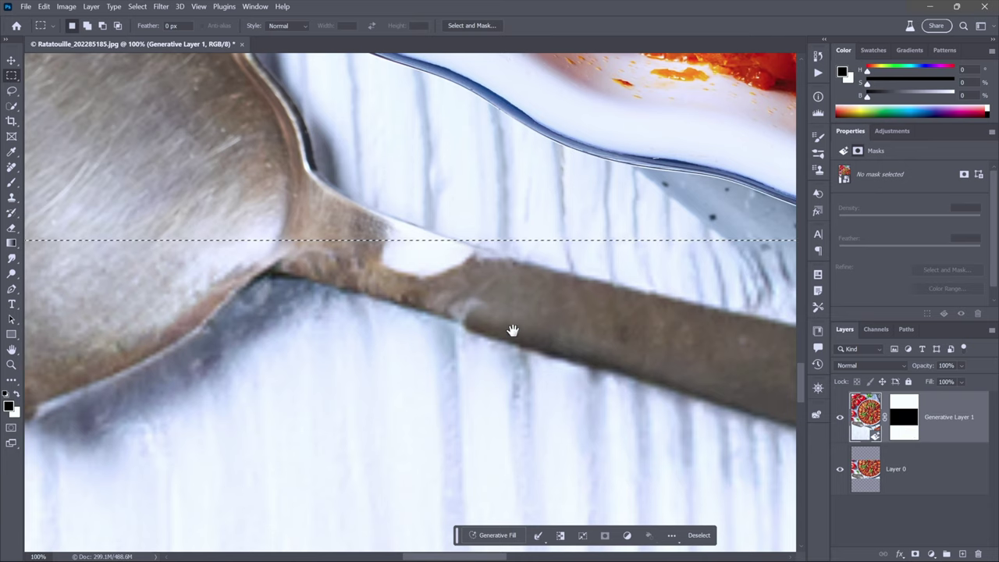
drag(444, 237, 470, 356)
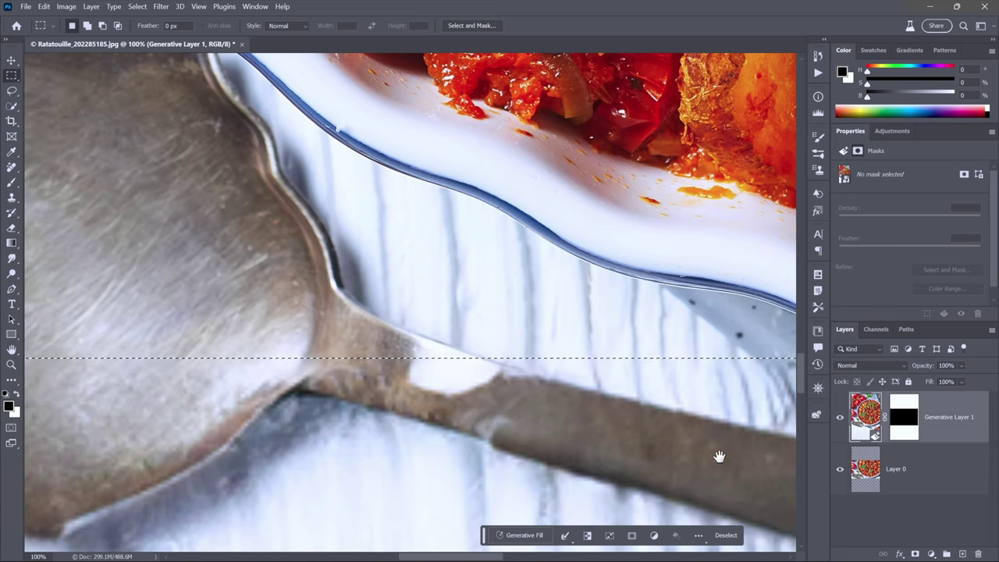
drag(718, 455, 221, 398)
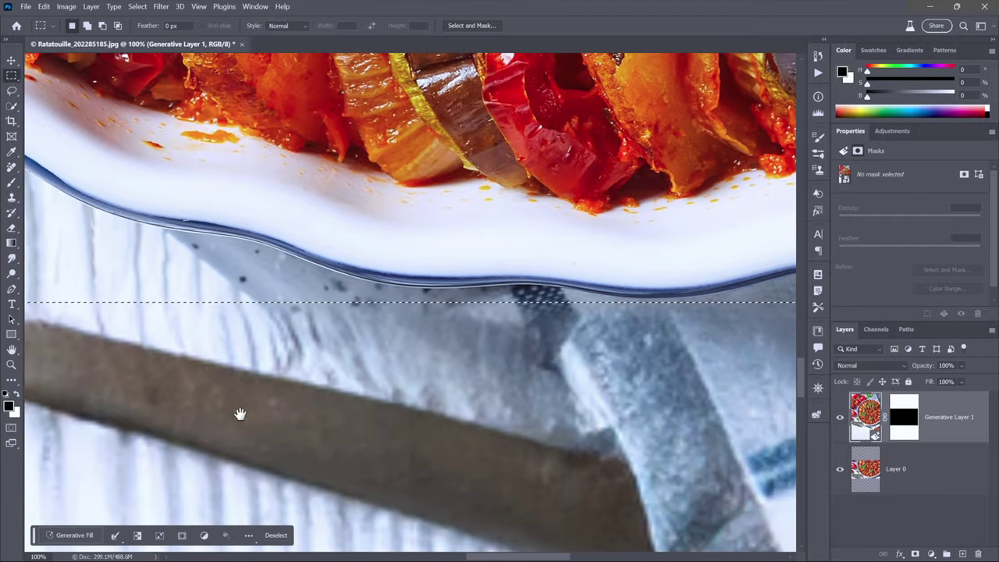
drag(713, 412, 286, 370)
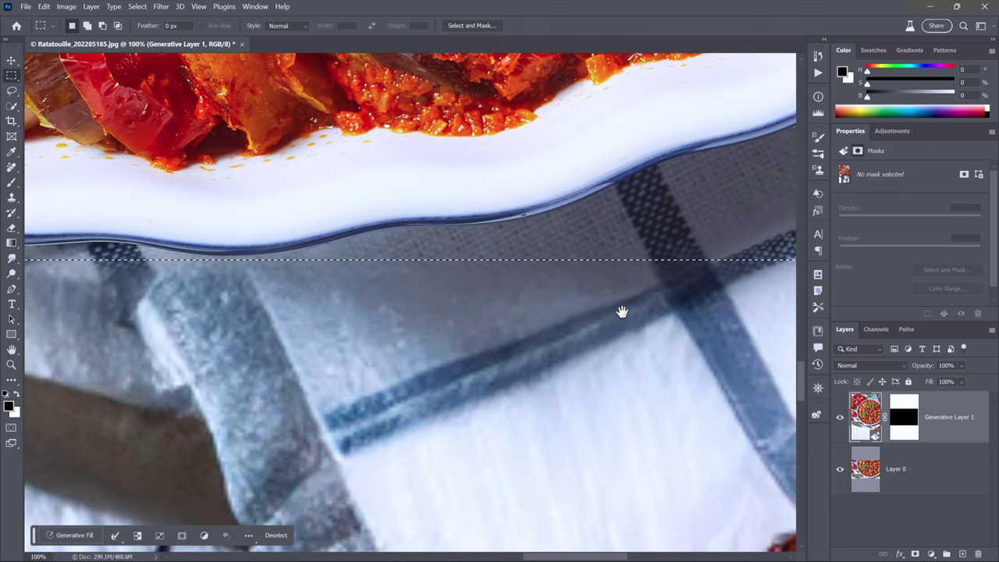
drag(622, 310, 379, 423)
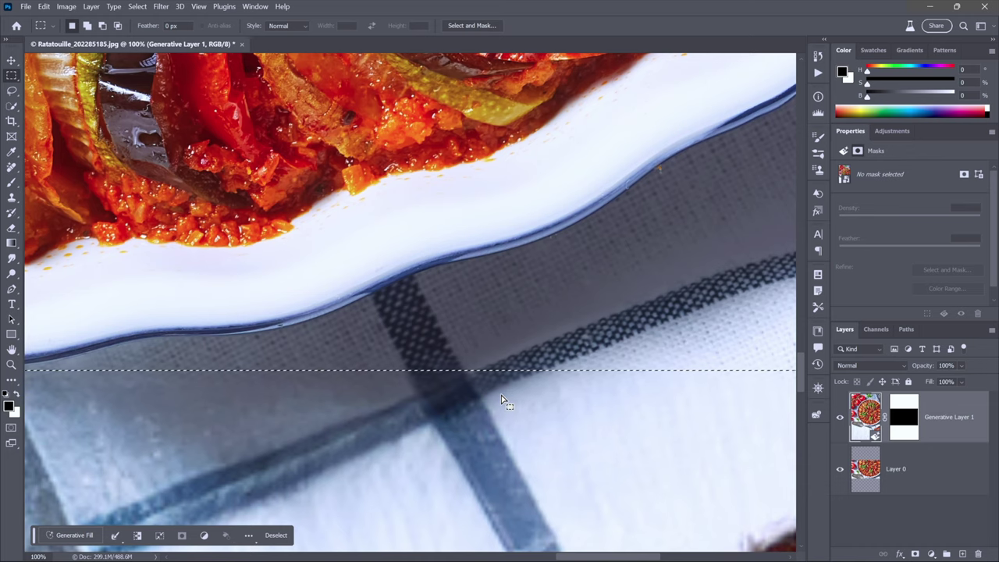
scroll(499, 381, up, 1)
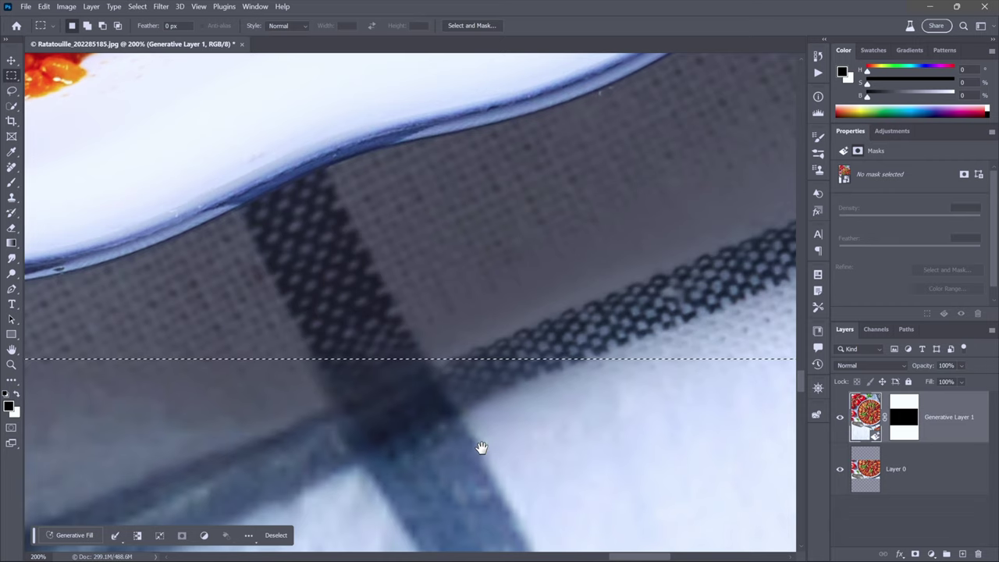
drag(479, 448, 503, 256)
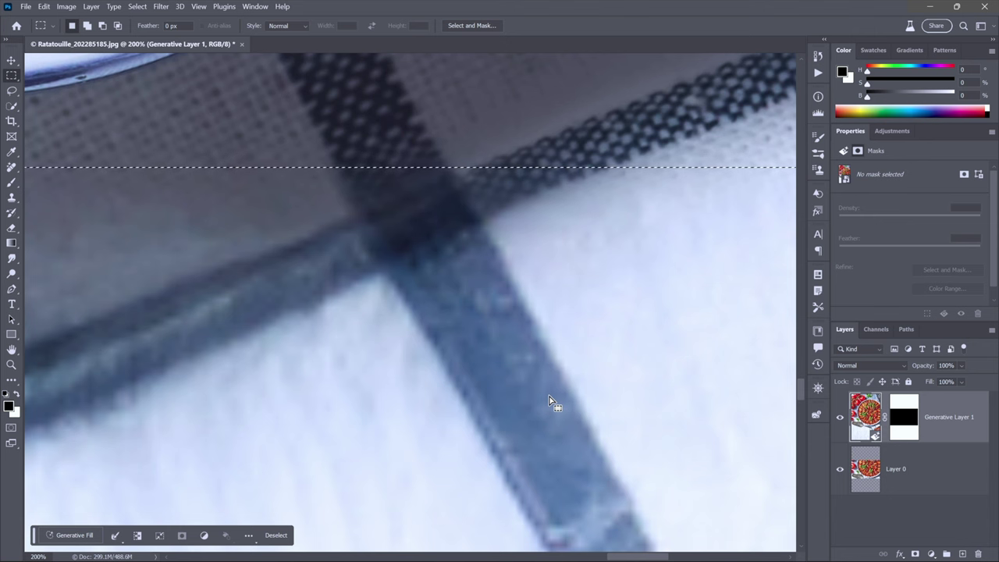
key(ctrl+0)
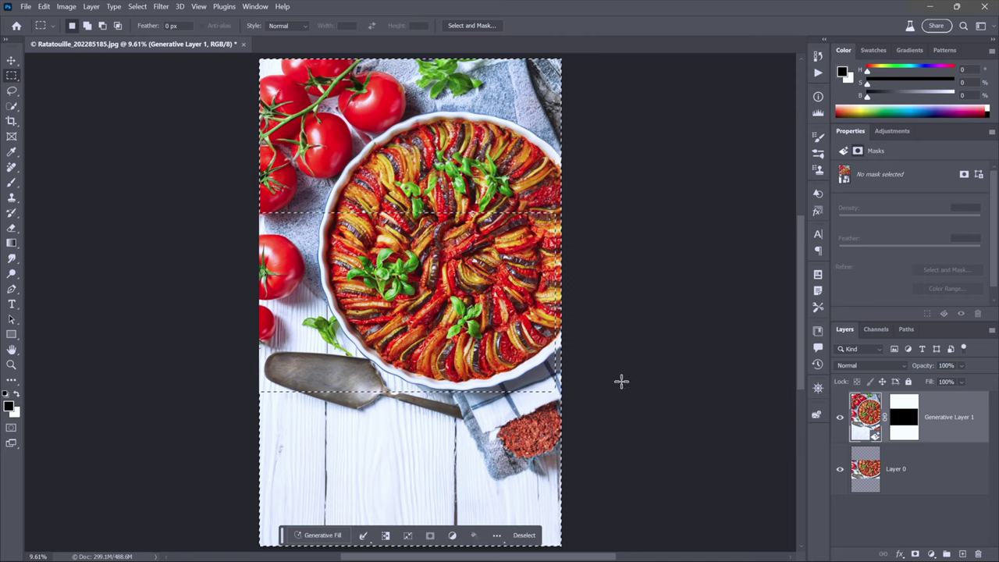
- Show Generative Layer 1's mask alone, deselect, and zoom in to inspect its right and top edges
alt+click(905, 422)
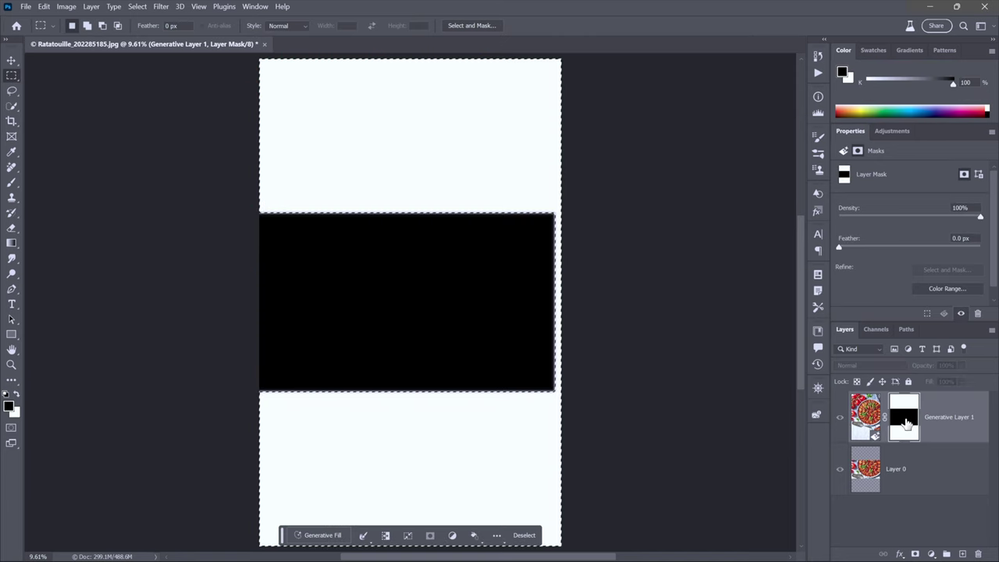
key(ctrl+d)
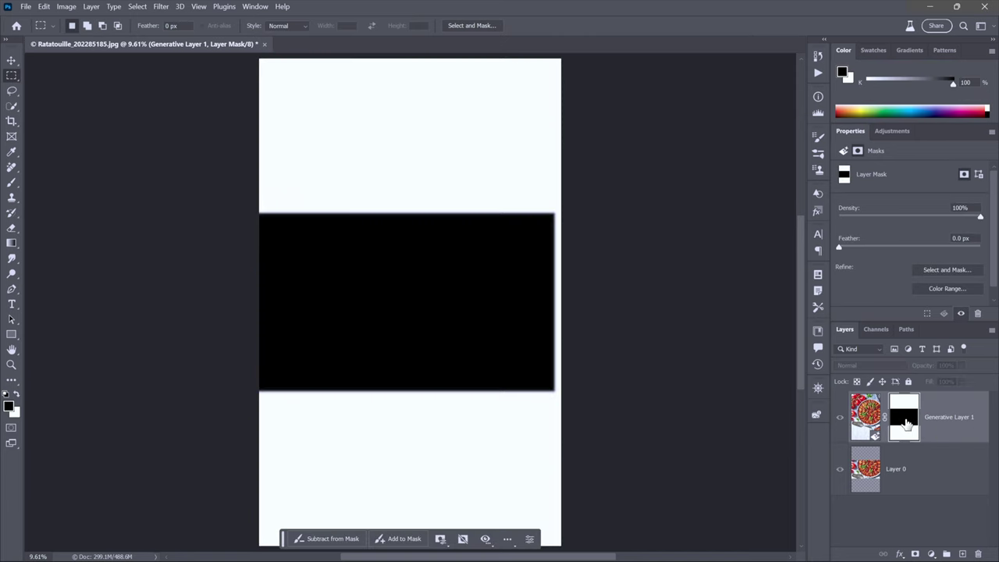
ctrl+click(512, 273)
ctrl+click(512, 273)
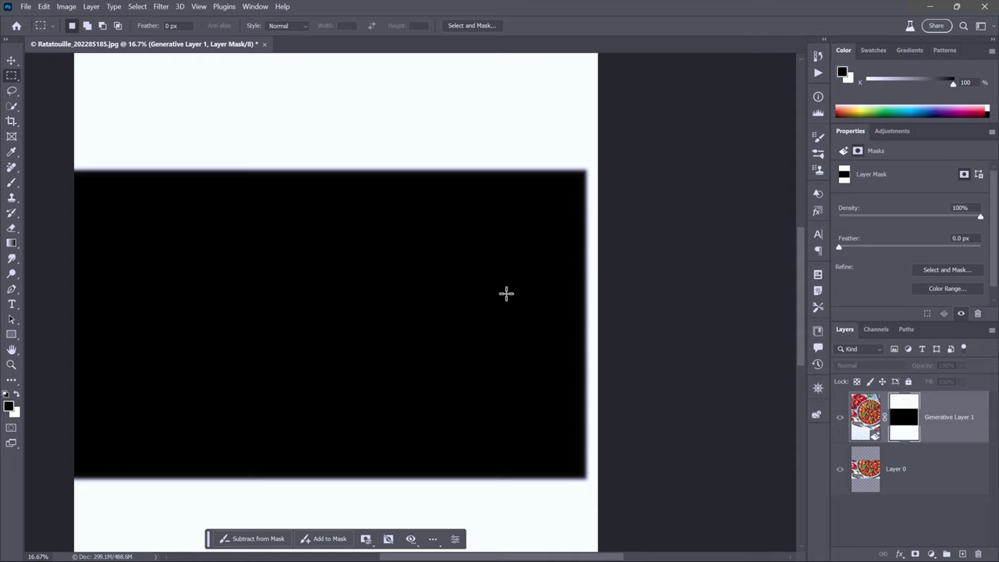
ctrl+click(585, 238)
ctrl+click(585, 238)
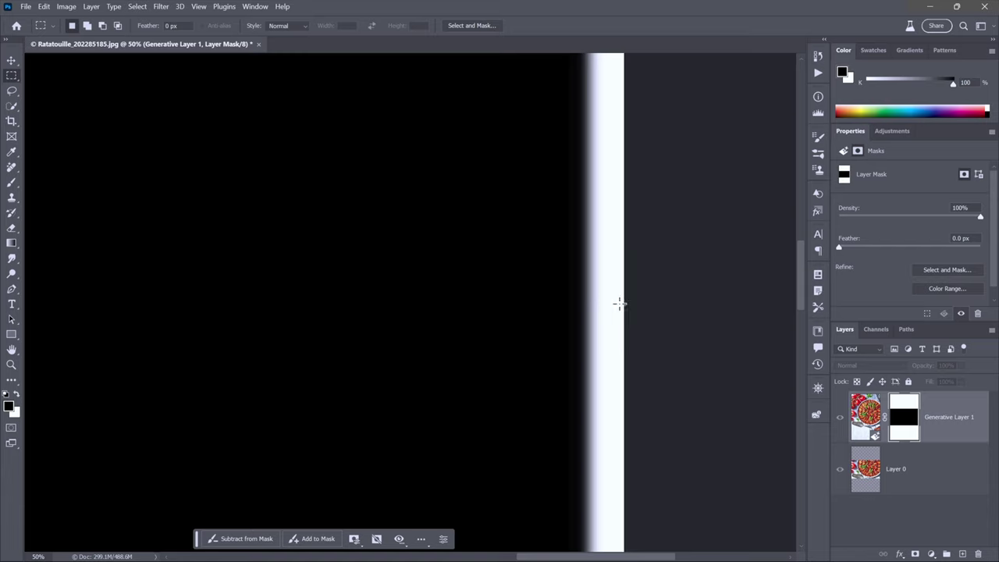
key(space)
drag(533, 134, 557, 350)
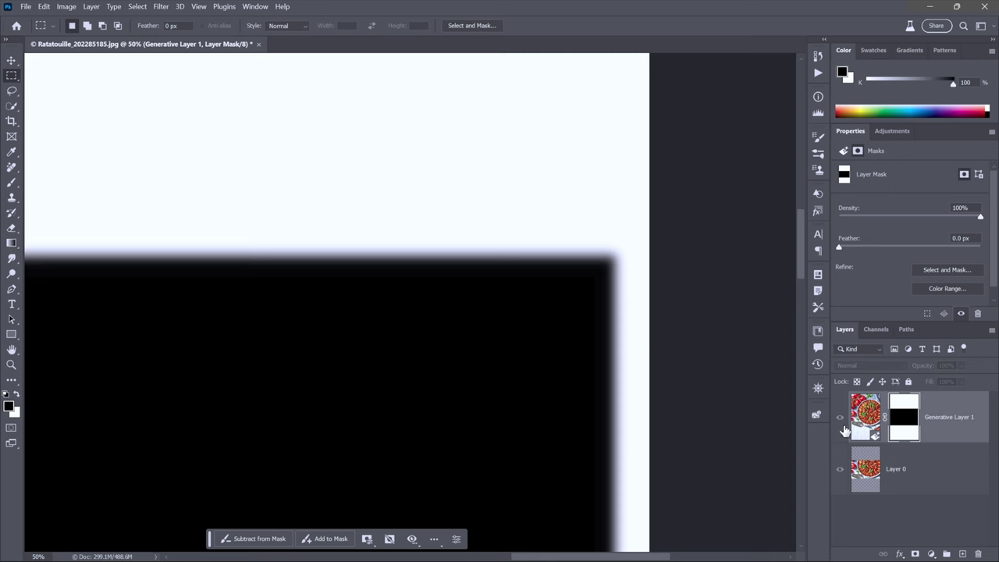
- Show the photo, load the layer mask as a selection, and zoom in on the seam across the vegetables
click(866, 421)
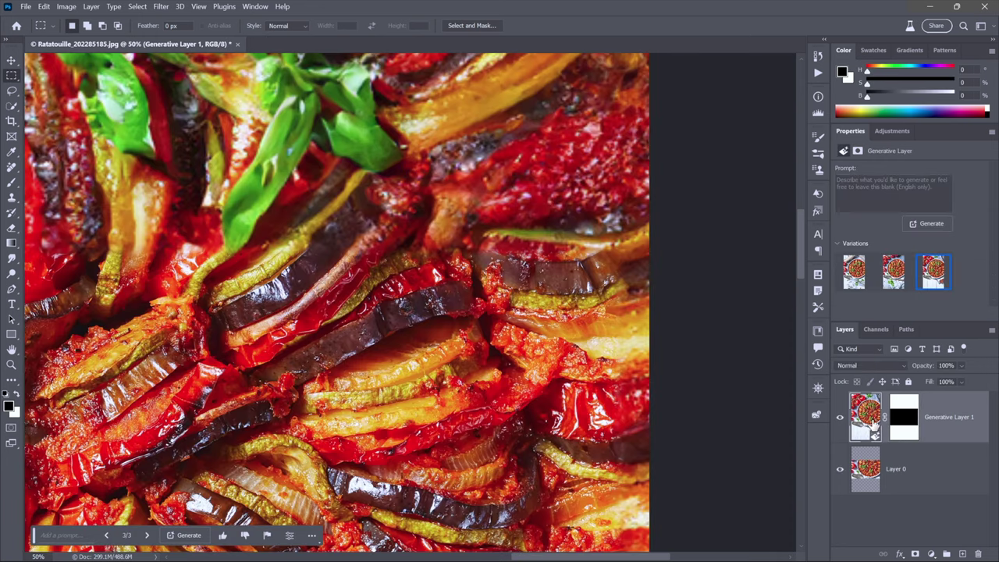
ctrl+click(902, 421)
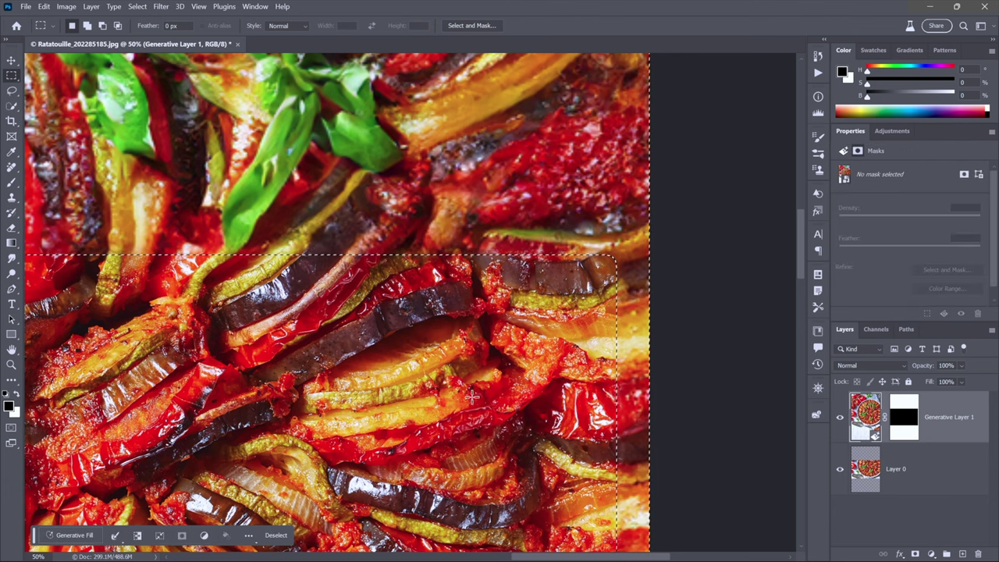
drag(328, 361, 741, 394)
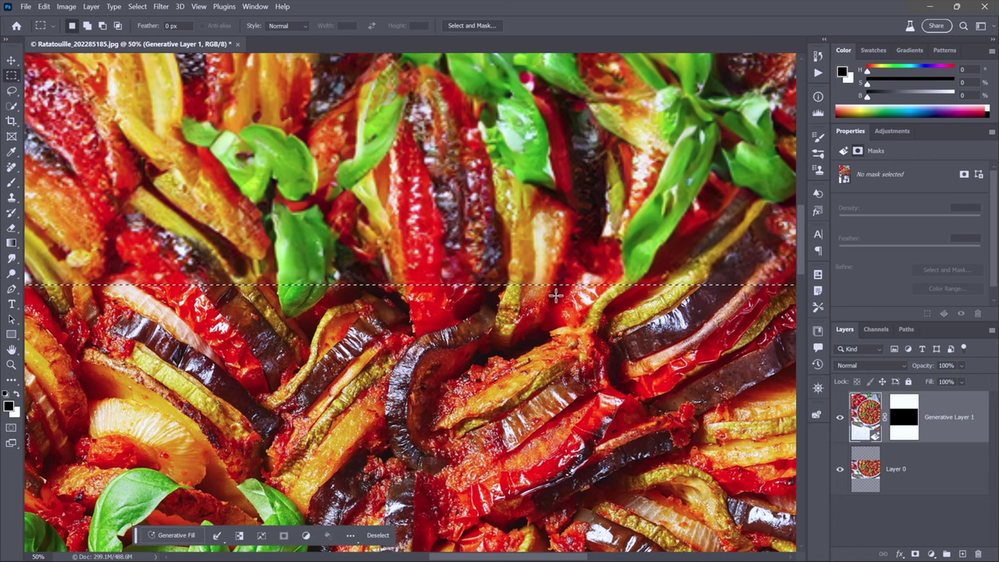
click(315, 281)
click(318, 280)
drag(318, 288, 472, 305)
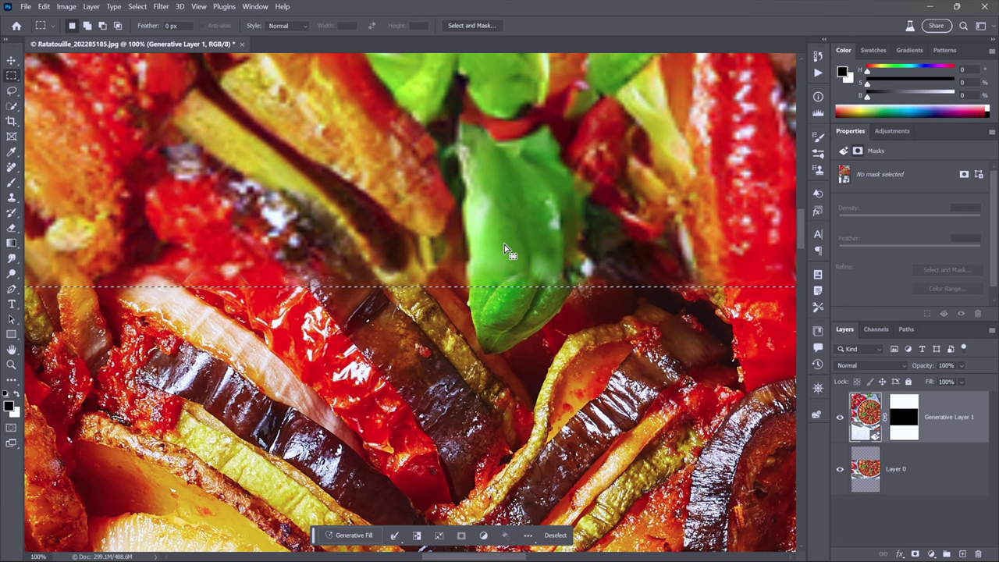
- Magnify the basil leaf on the seam, then fit the image and zoom into the cloth beside the tomato
click(544, 280)
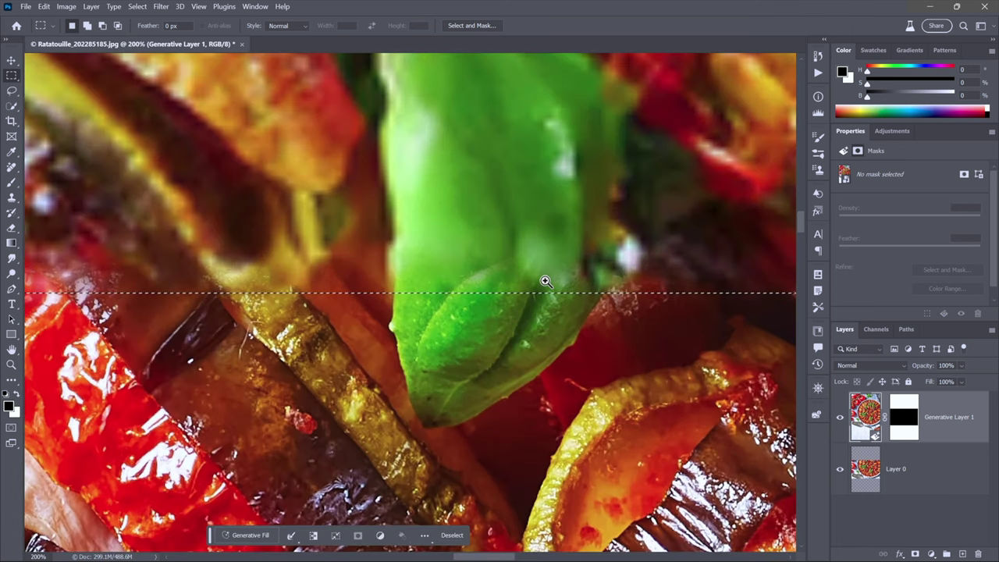
click(544, 279)
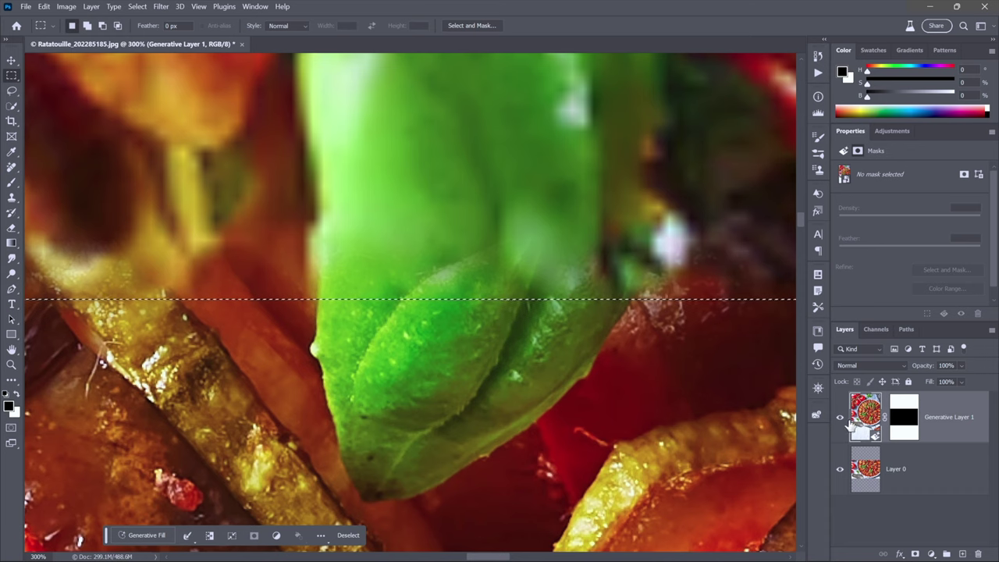
key(ctrl+0)
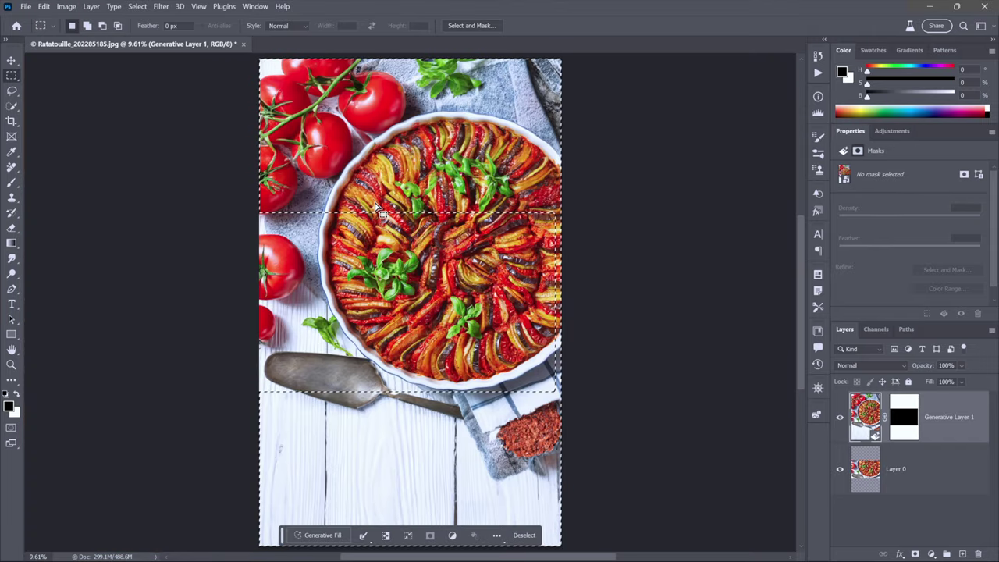
ctrl+click(314, 198)
ctrl+click(314, 198)
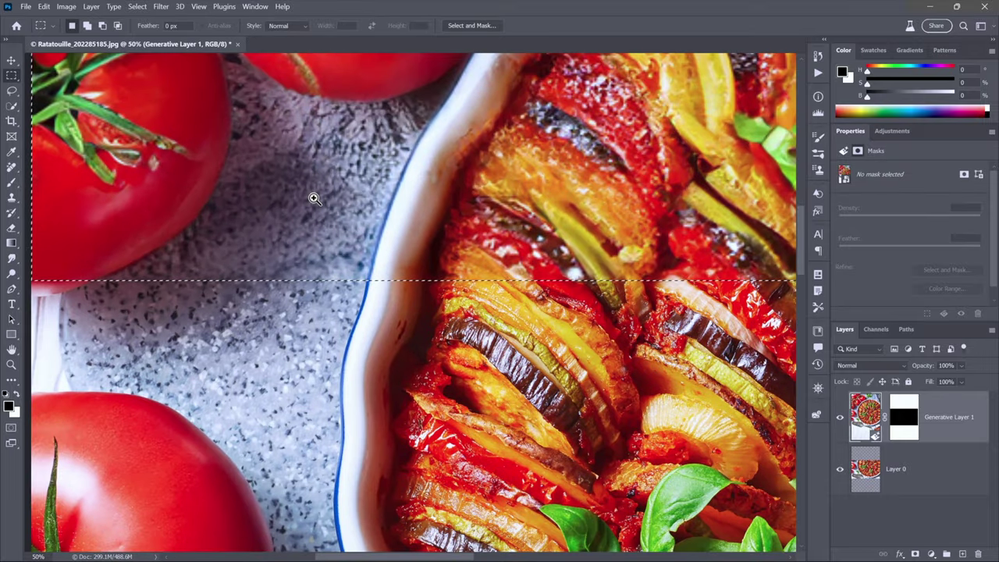
drag(314, 198, 477, 281)
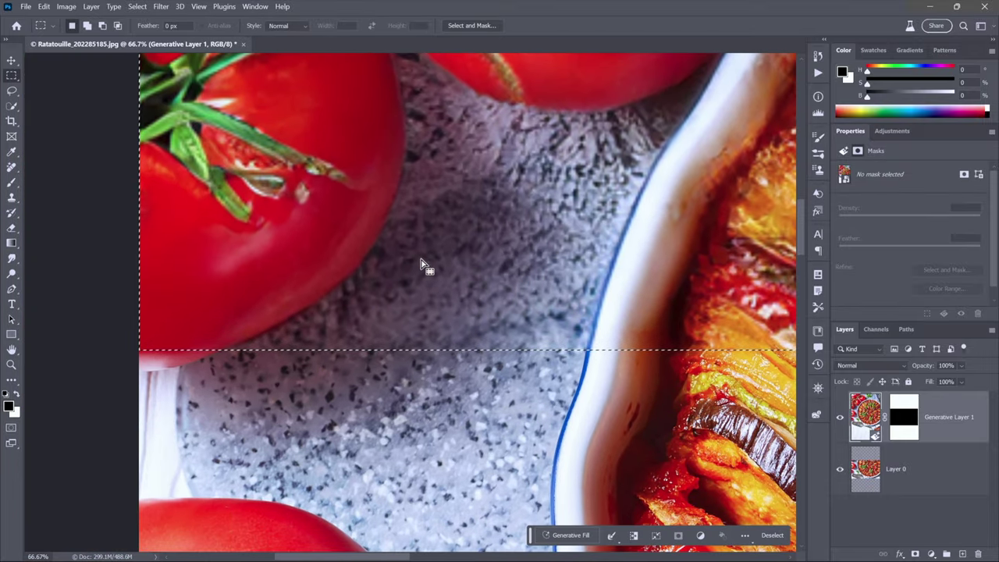
ctrl+click(406, 326)
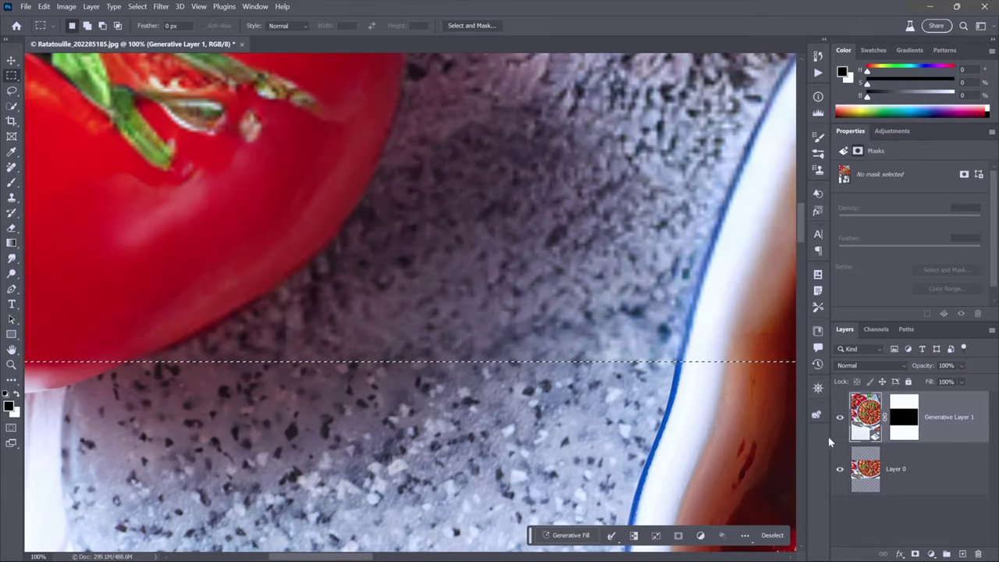
- Disable Generative Layer 1's mask, re-enable it to compare the basil, then disable it again
shift+click(900, 432)
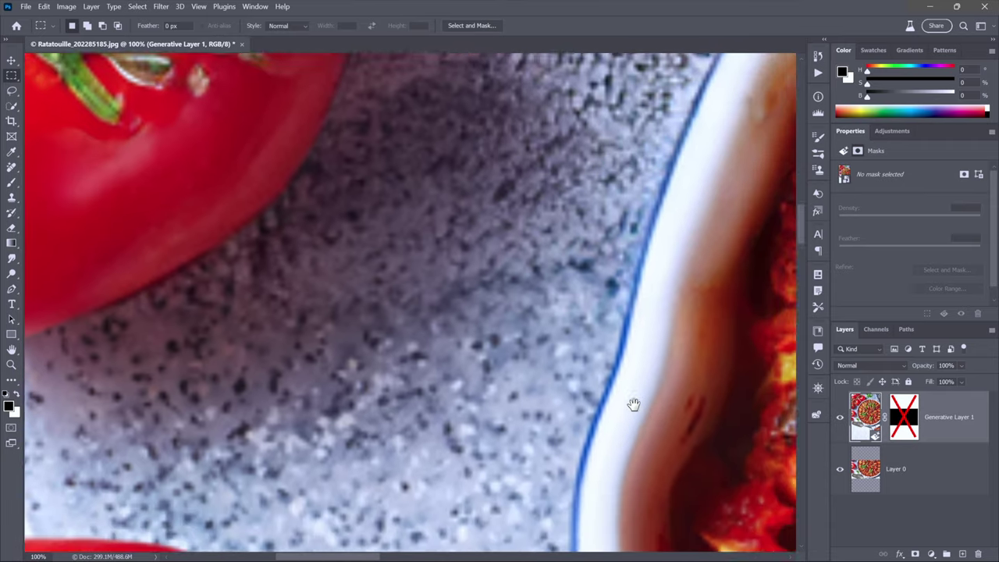
drag(633, 403, 437, 312)
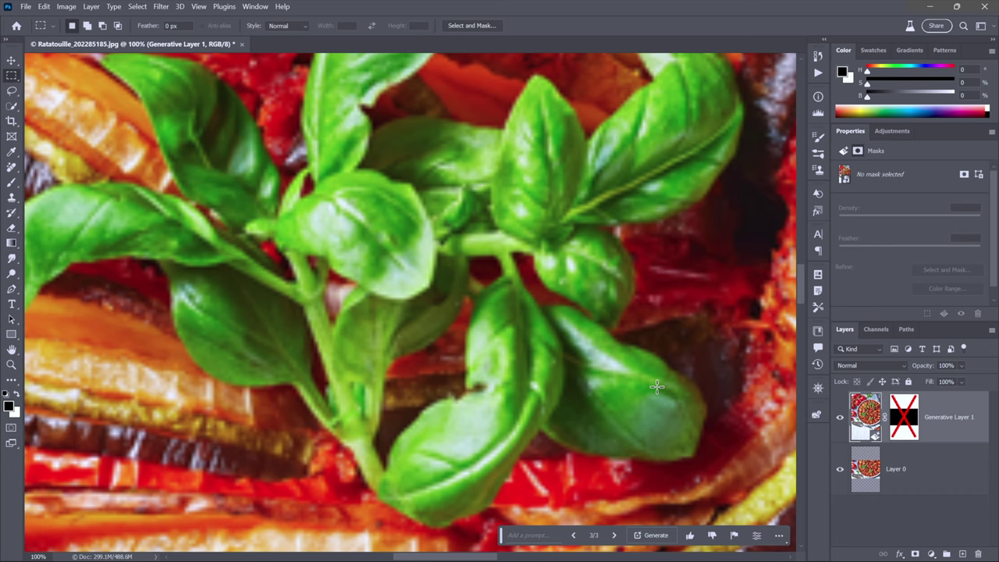
shift+click(904, 421)
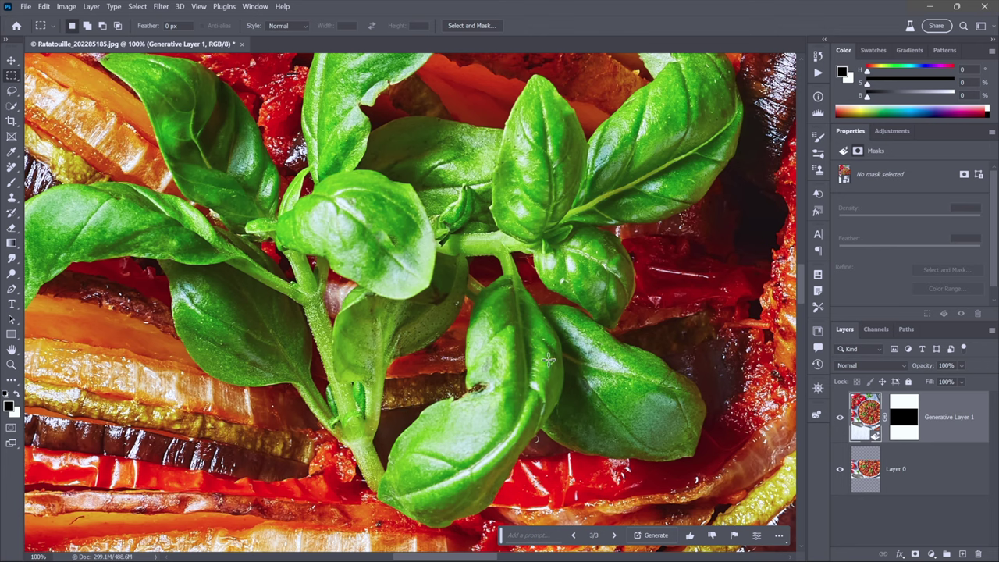
shift+click(895, 419)
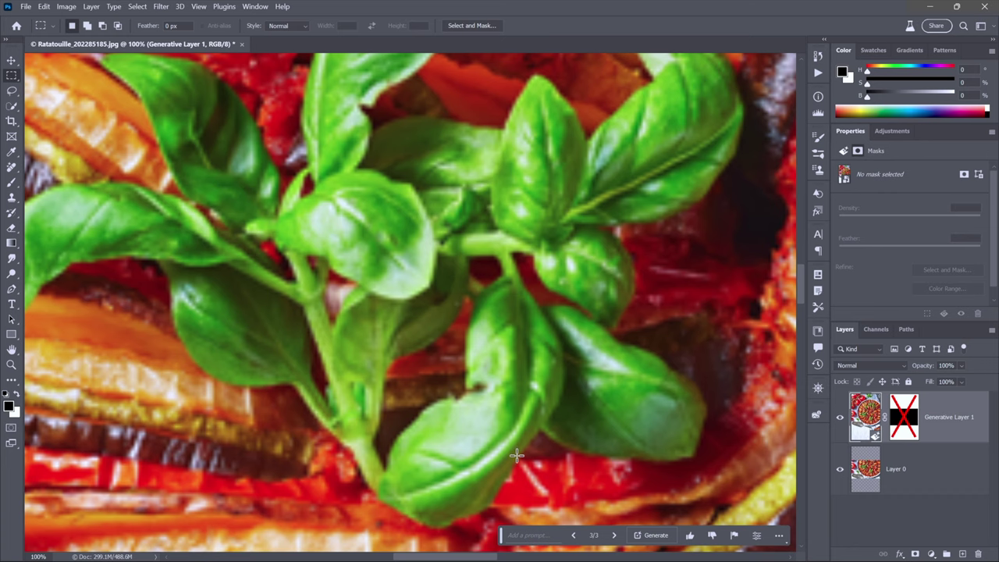
key(ctrl+0)
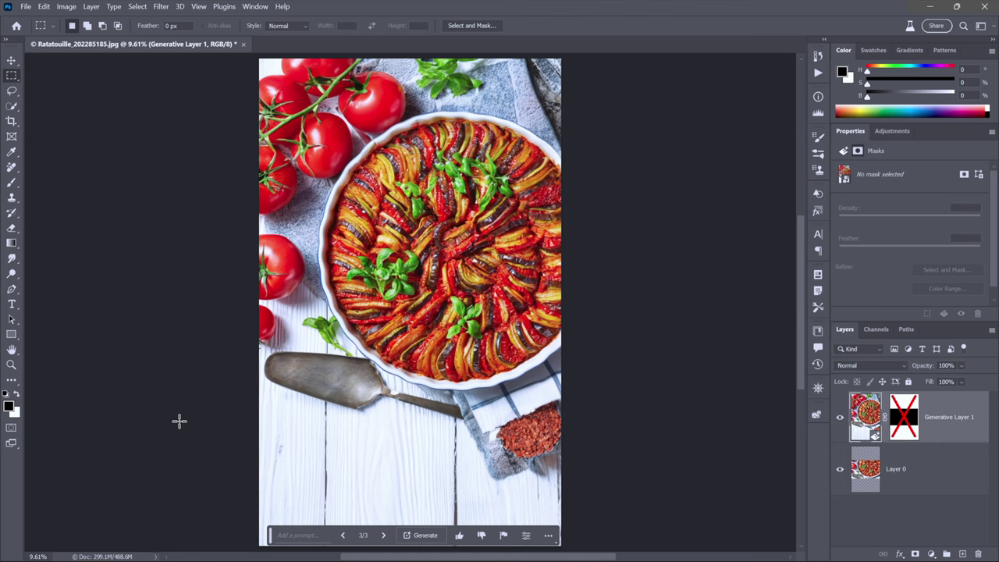
- Inspect the knife and dish, hide Generative Layer 1, and start a square marquee in the empty lower band
drag(488, 441, 488, 441)
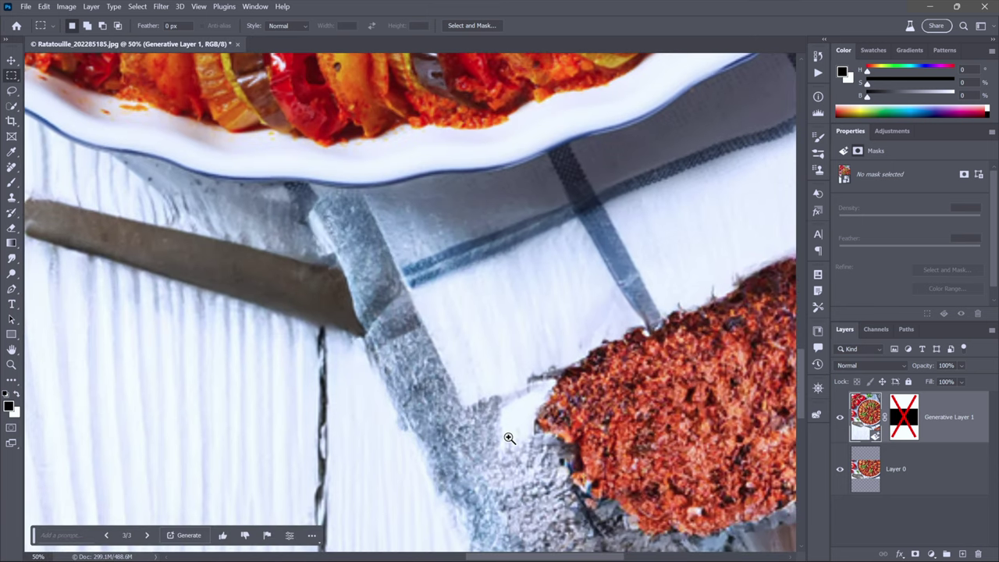
click(858, 418)
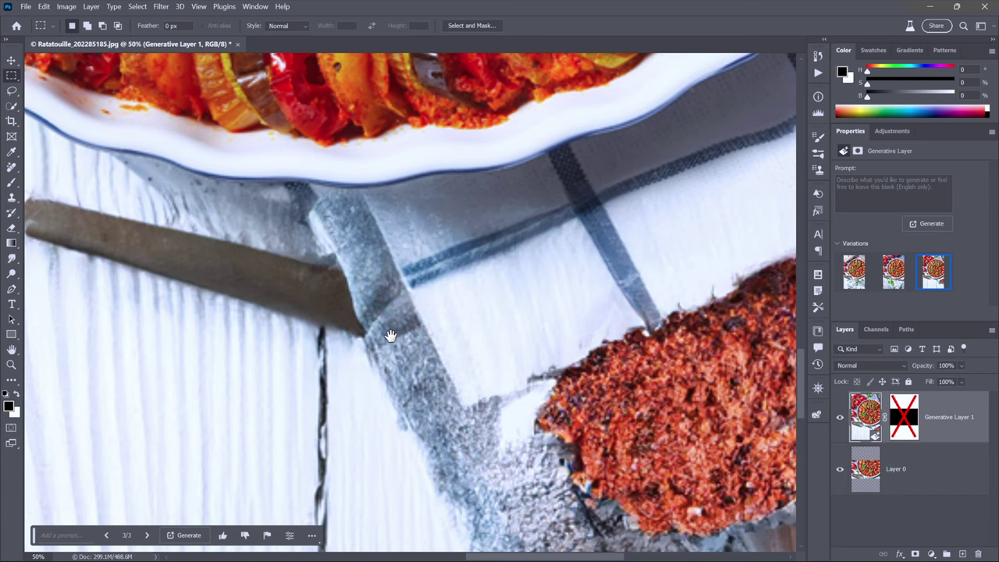
drag(364, 312, 632, 411)
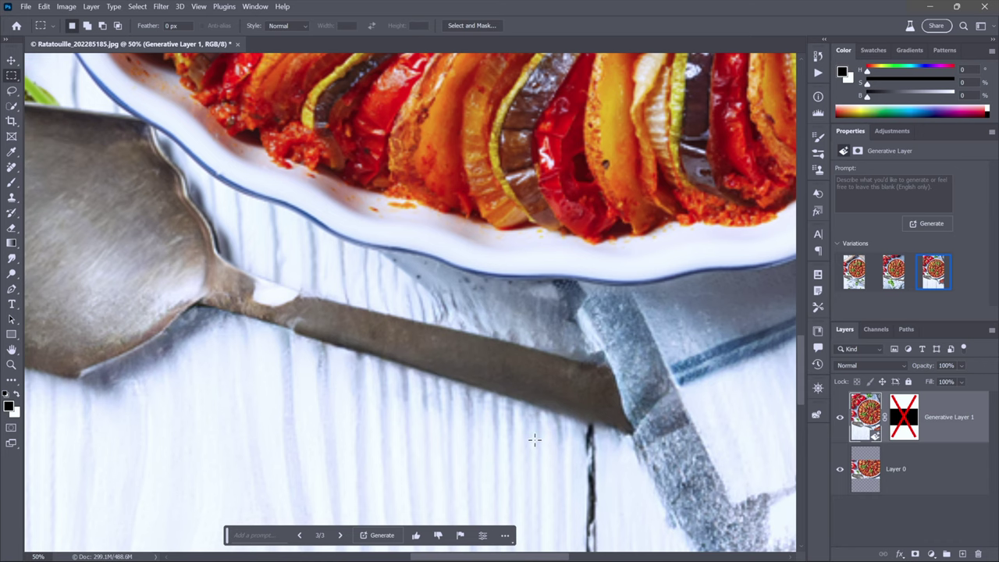
drag(188, 408, 551, 368)
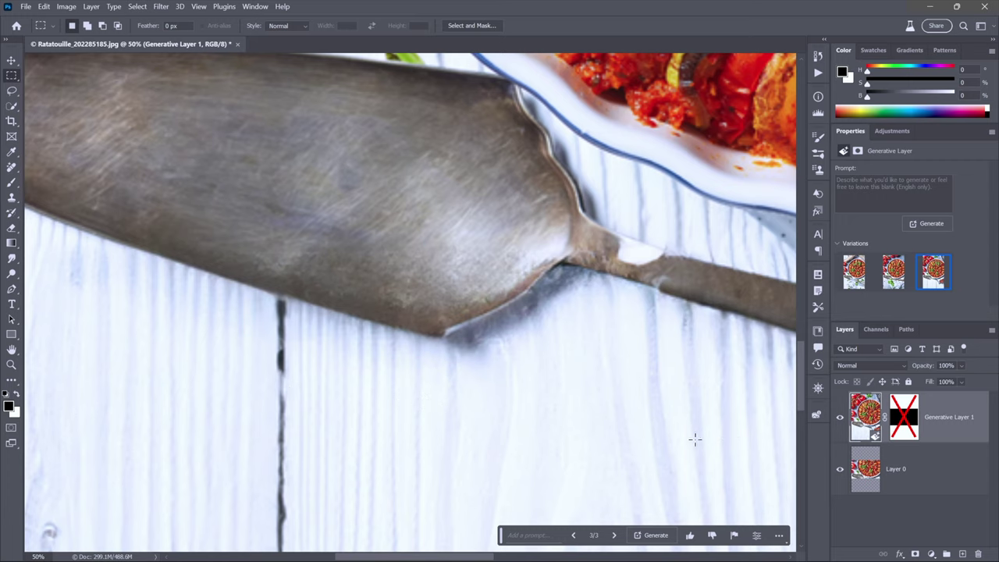
drag(544, 287, 328, 327)
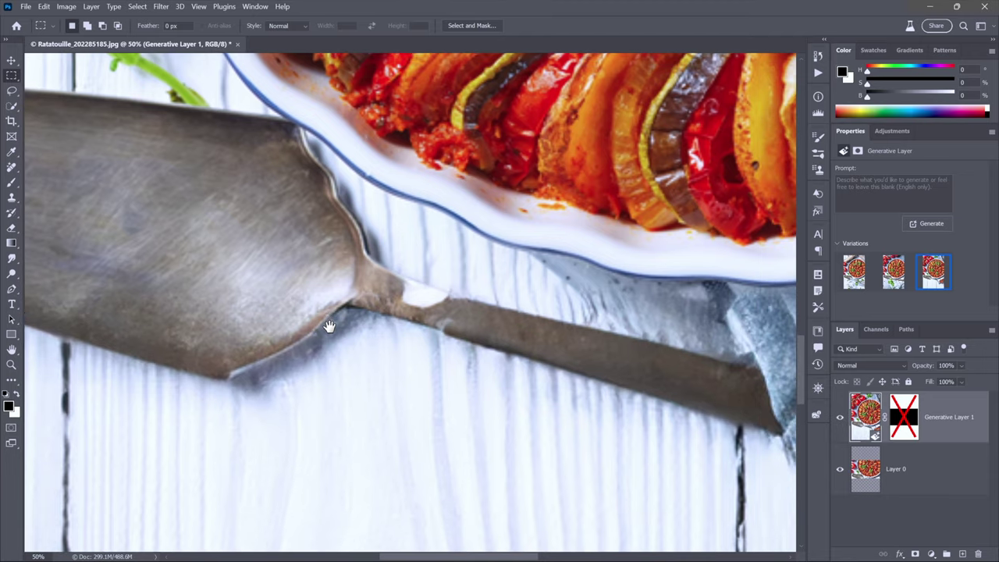
click(842, 422)
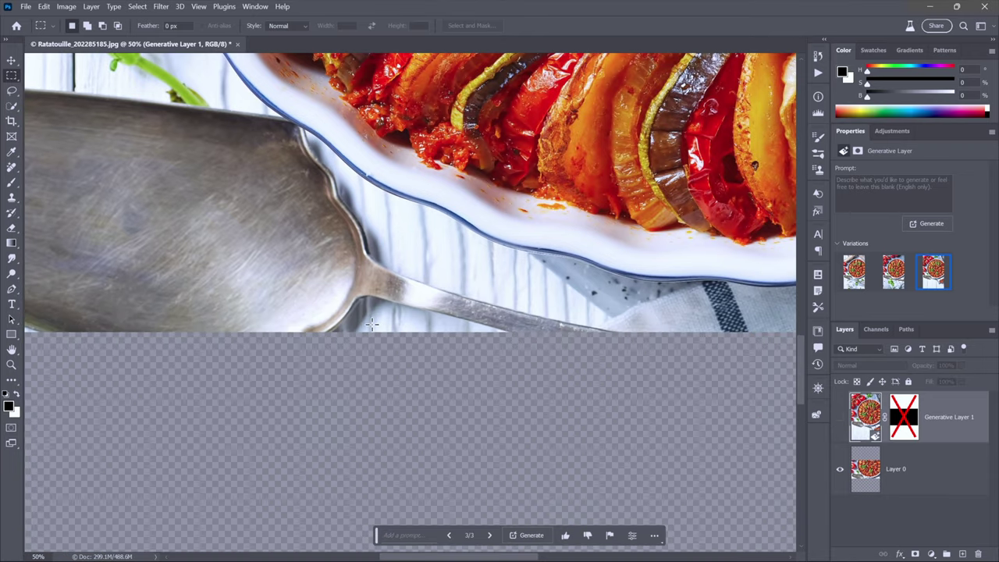
drag(373, 324, 173, 525)
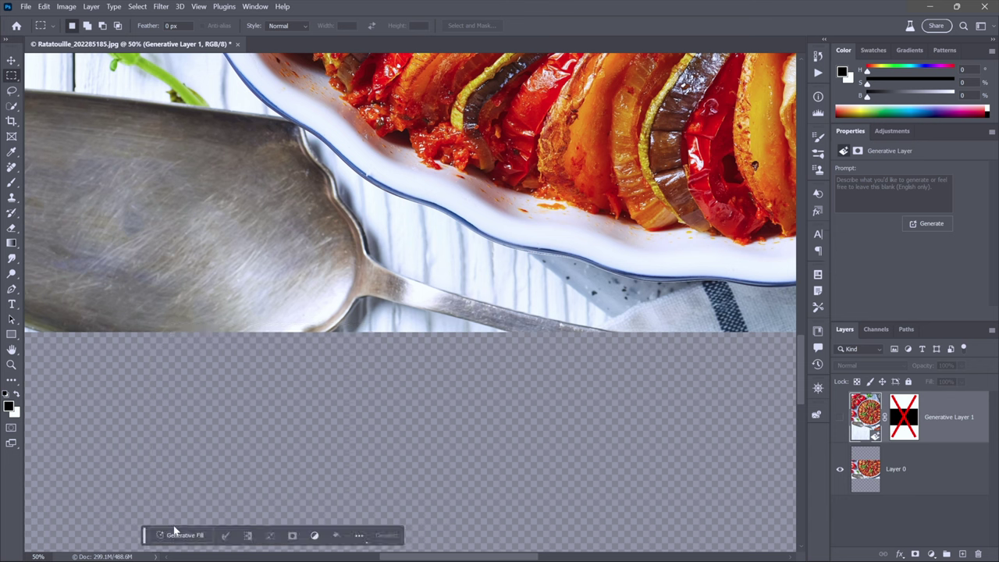
- Finish the square below the knife, show Generative Layer 1, and generate wood with an empty prompt as Generative Layer 2
drag(275, 396, 276, 399)
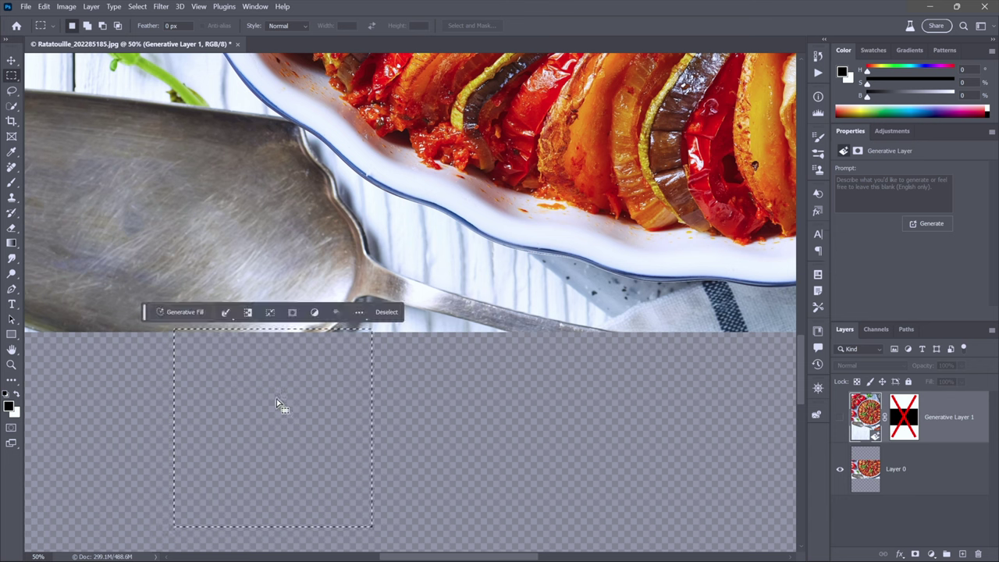
click(839, 420)
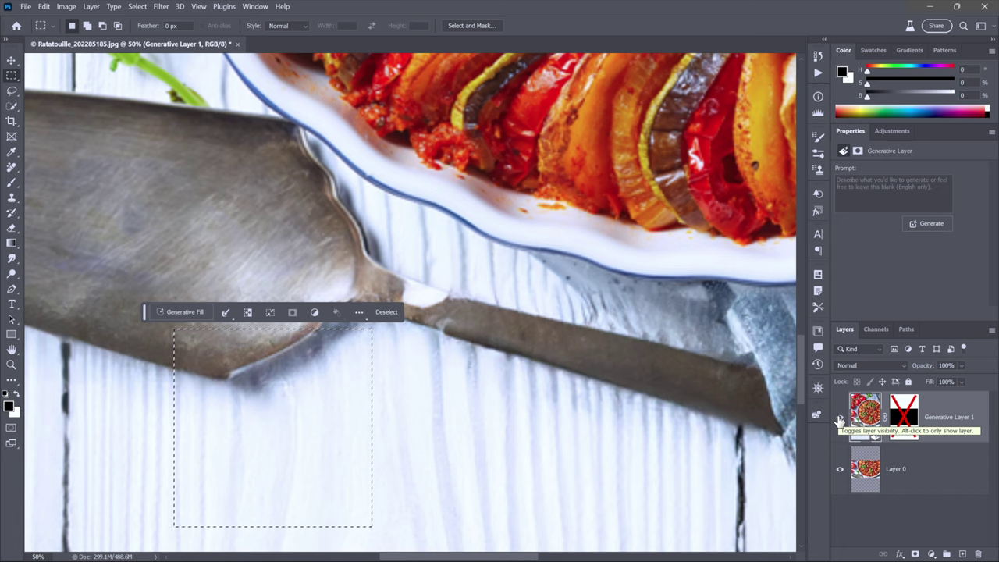
click(181, 312)
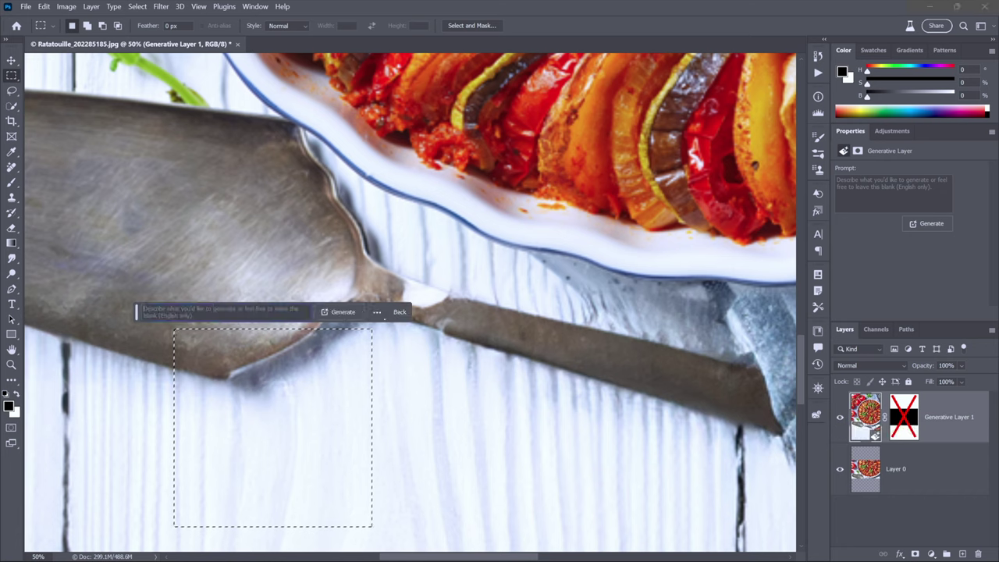
click(345, 313)
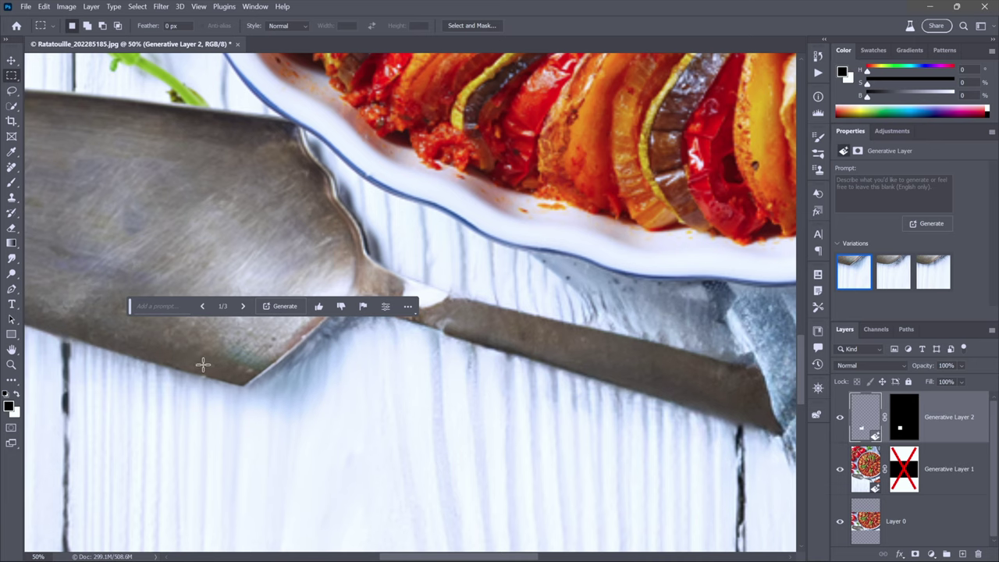
- Zoom in and pan to inspect the regenerated wood near the knife handle and basil
click(328, 423)
click(326, 424)
drag(325, 423, 385, 326)
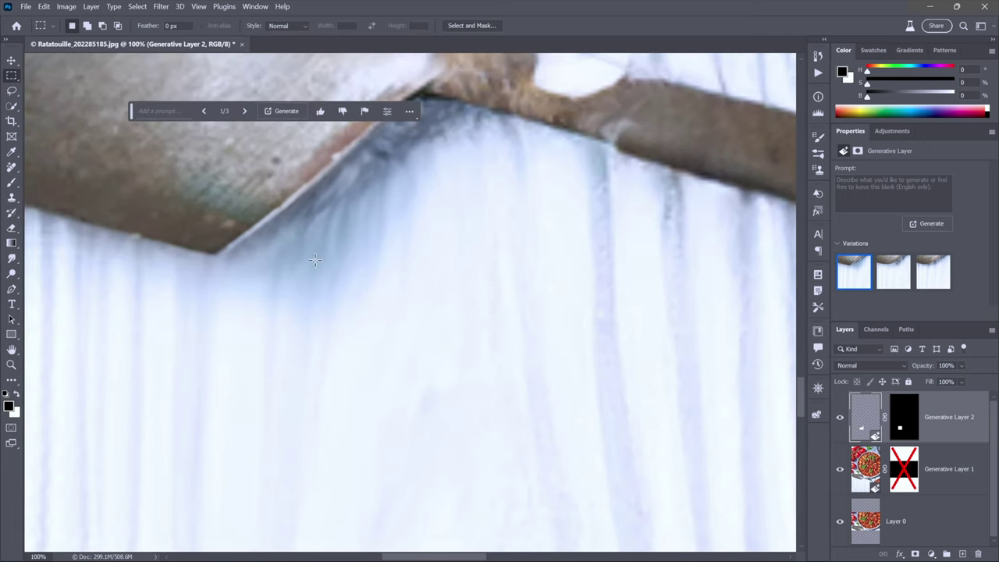
drag(255, 185, 364, 346)
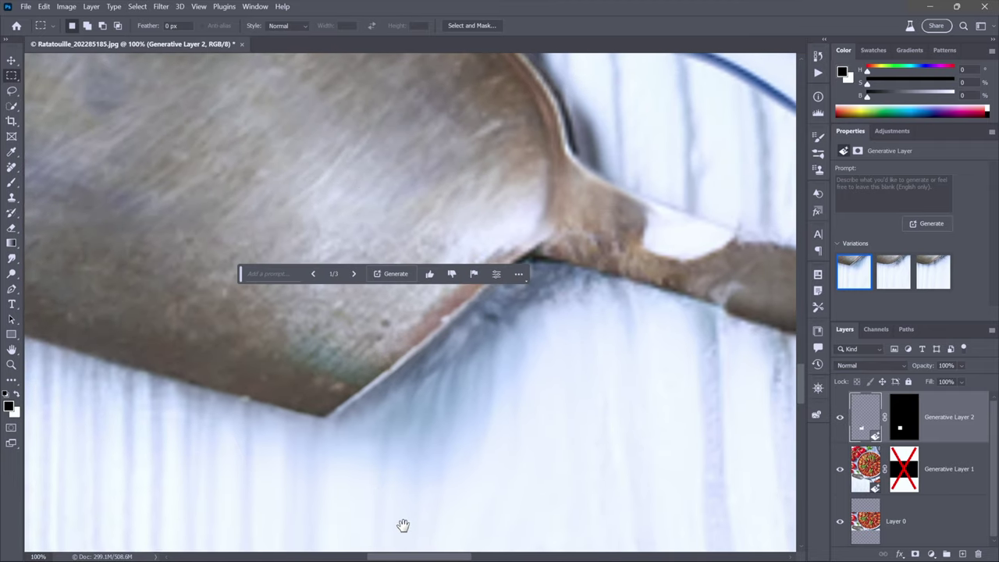
drag(628, 279, 710, 500)
- Hide both generative layers and mark a 1017 px square of empty canvas above the photo
drag(839, 417, 840, 471)
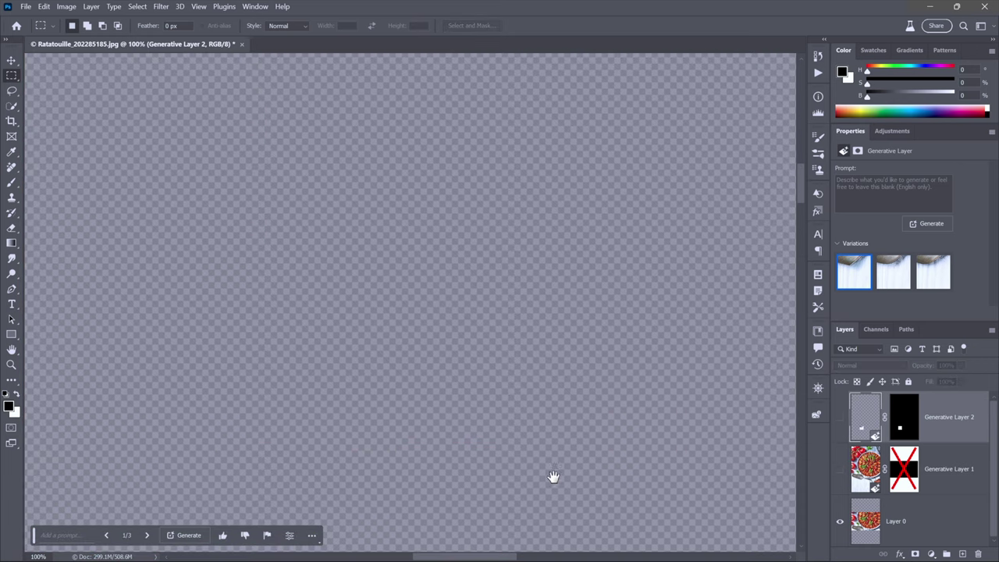
drag(553, 476, 407, 453)
drag(548, 334, 150, 130)
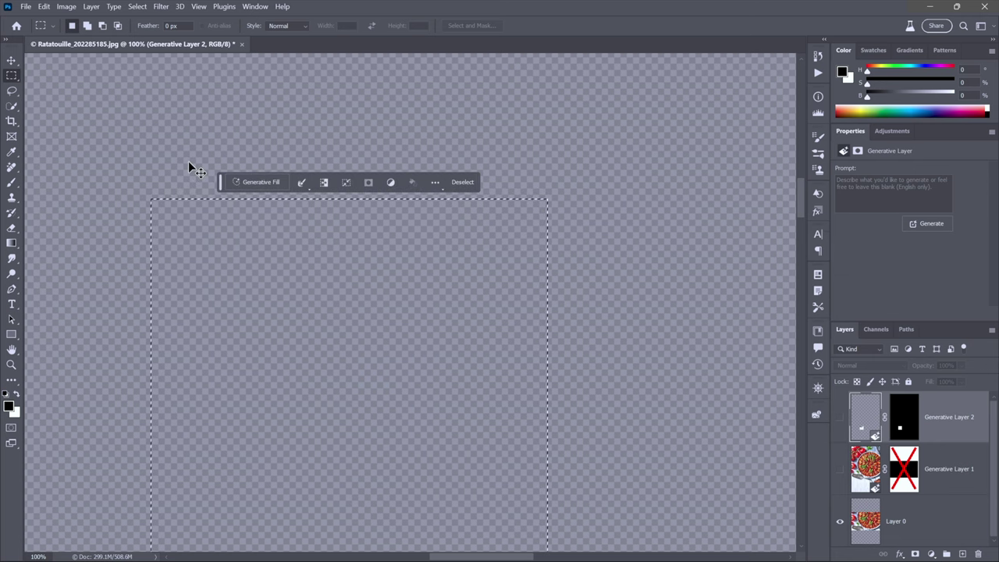
- Show the generative layers, generate a trial fill in the selected square, then undo it
key(ctrl+minus)
drag(205, 200, 359, 170)
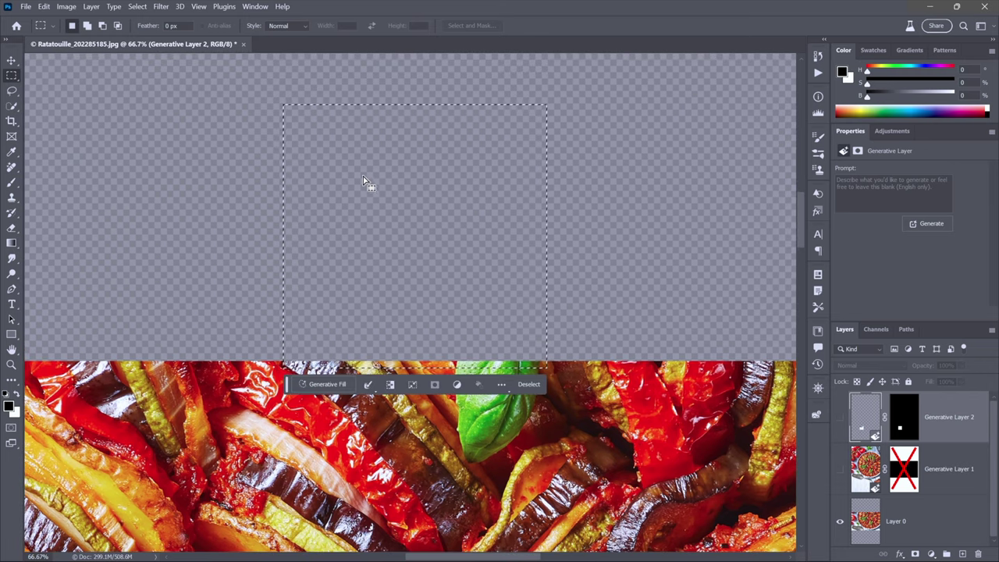
click(837, 418)
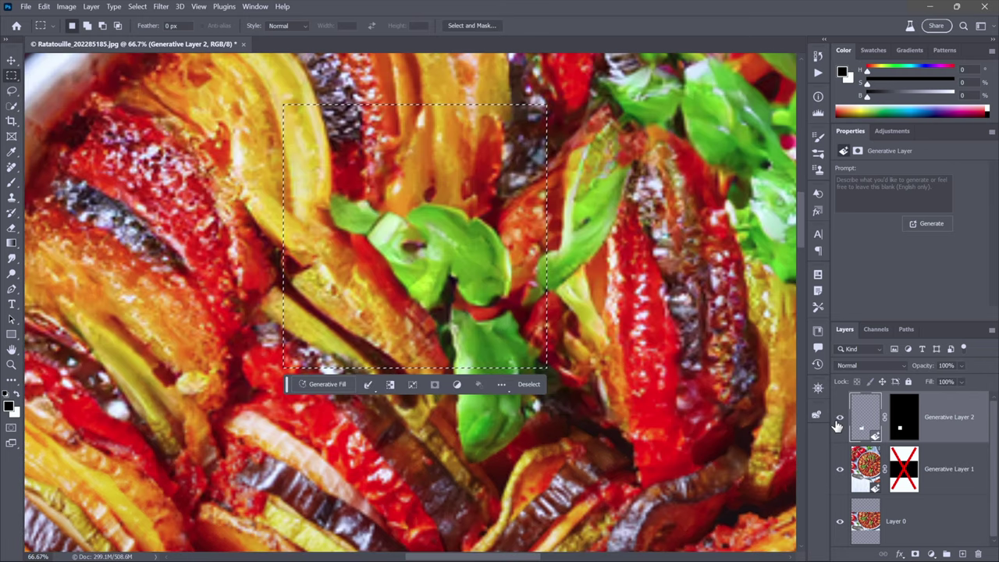
click(340, 387)
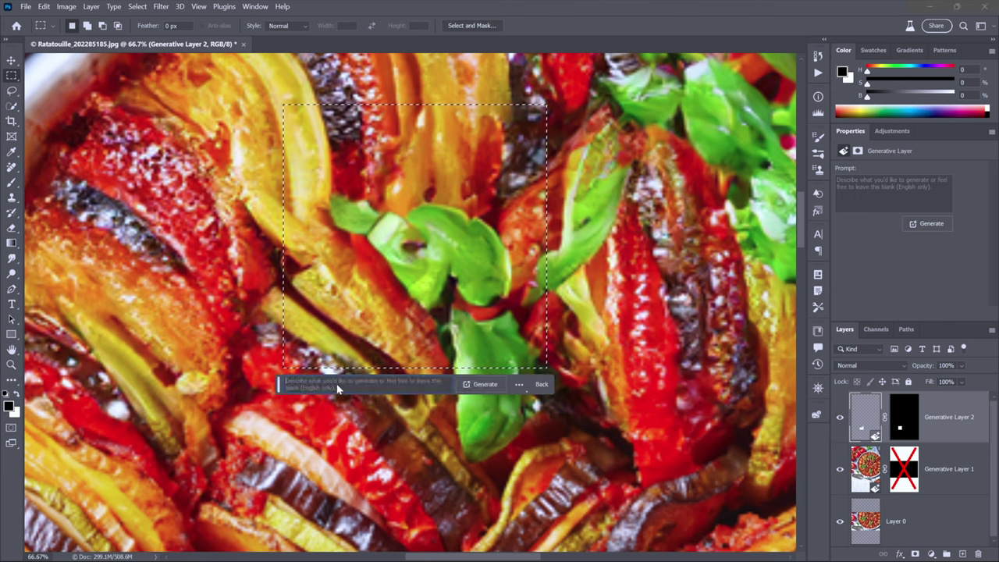
click(480, 384)
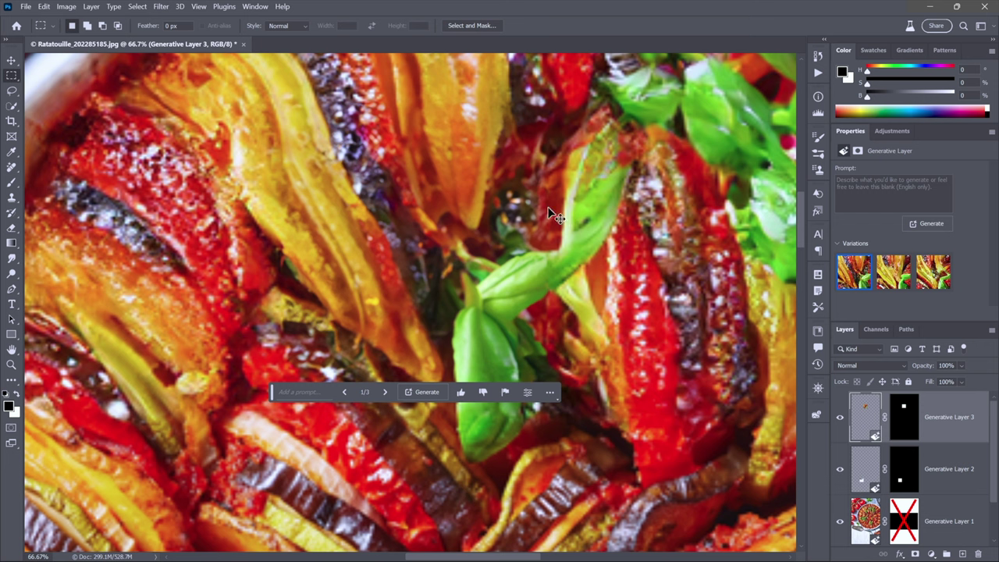
key(ctrl+z)
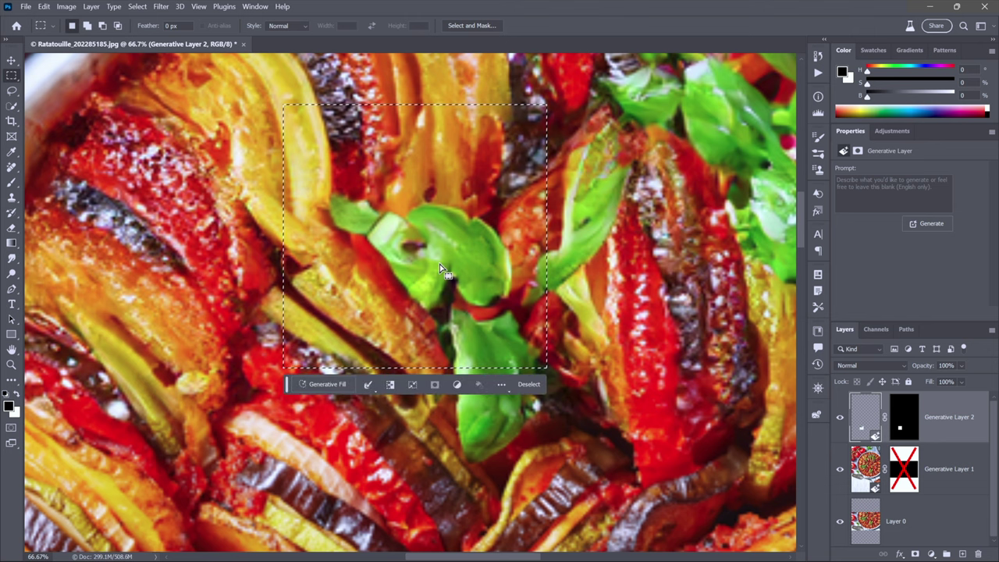
- Move the selection over the central basil and regenerate it with an empty prompt as Generative Layer 3
drag(440, 269, 468, 330)
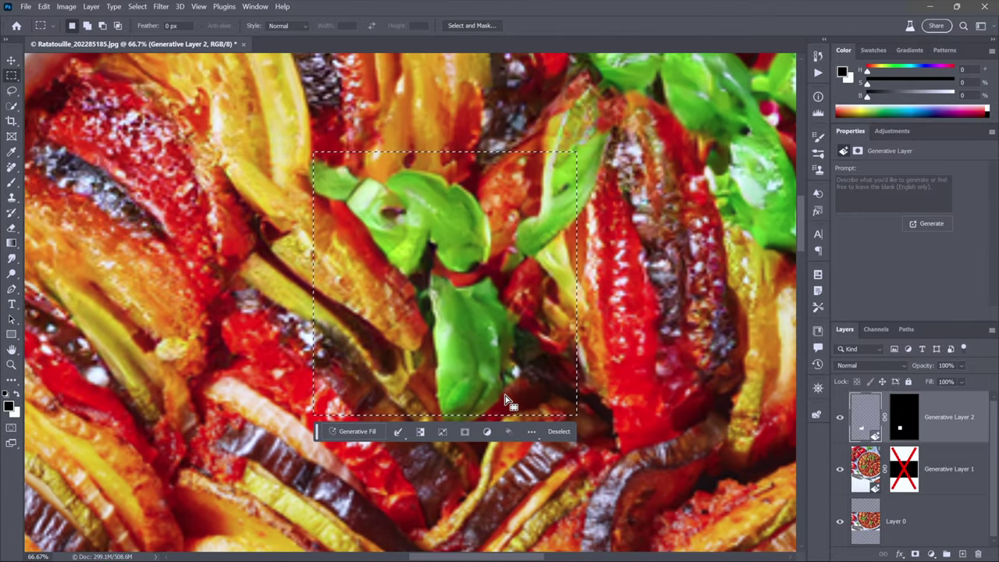
click(352, 430)
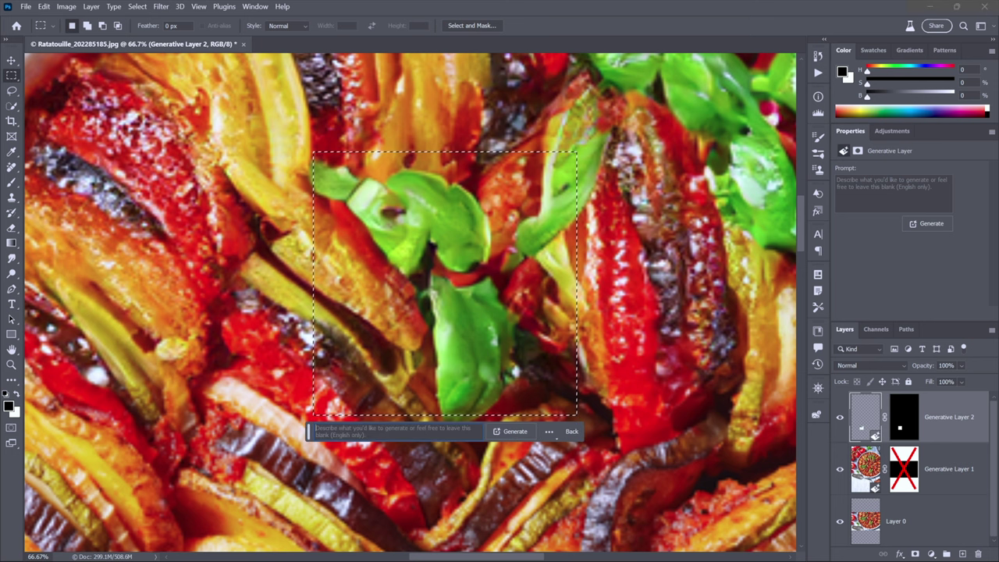
click(511, 432)
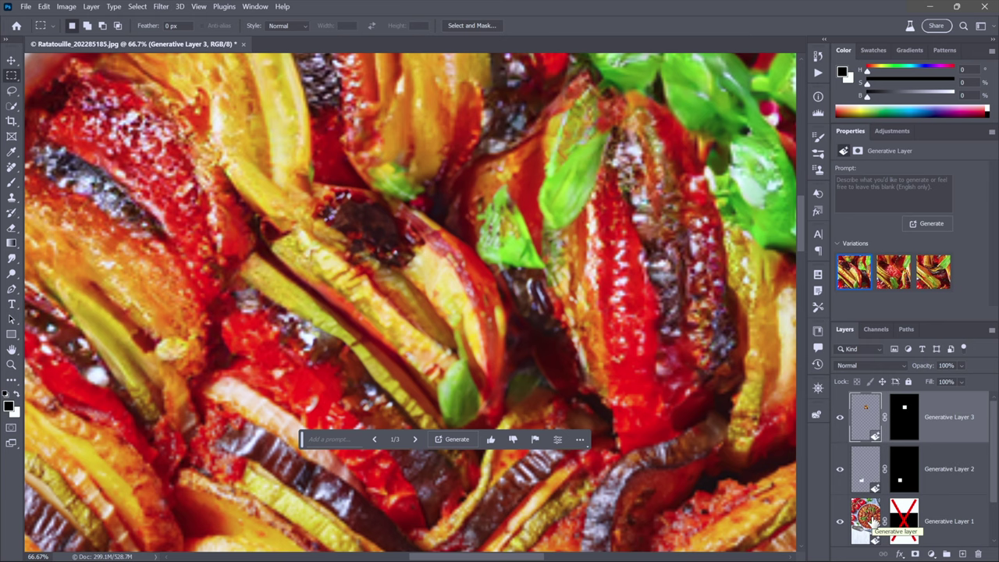
- Hide the three generative layers and rename Layer 0 to 'actual photo'
drag(839, 521, 847, 443)
scroll(851, 443, down, 1)
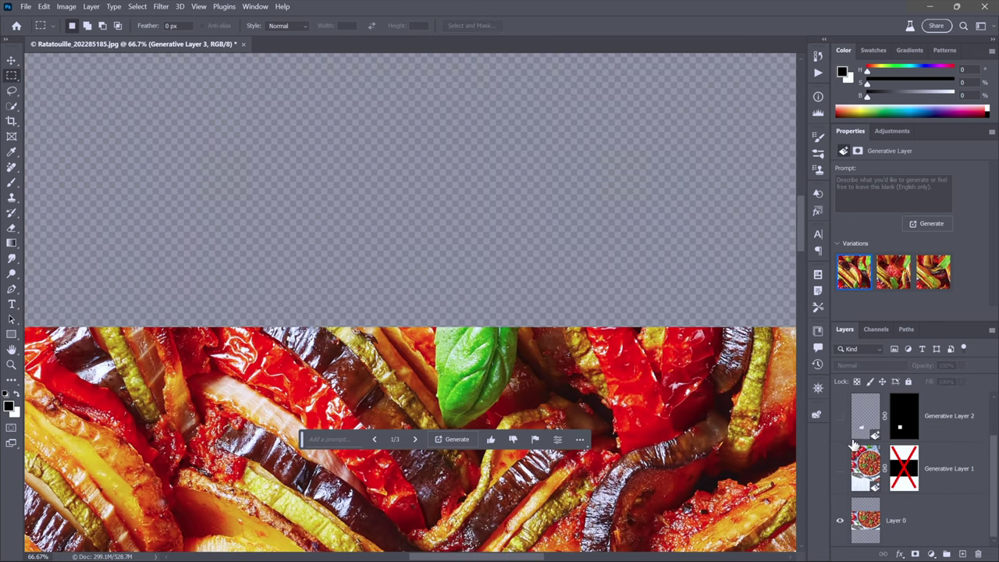
click(905, 521)
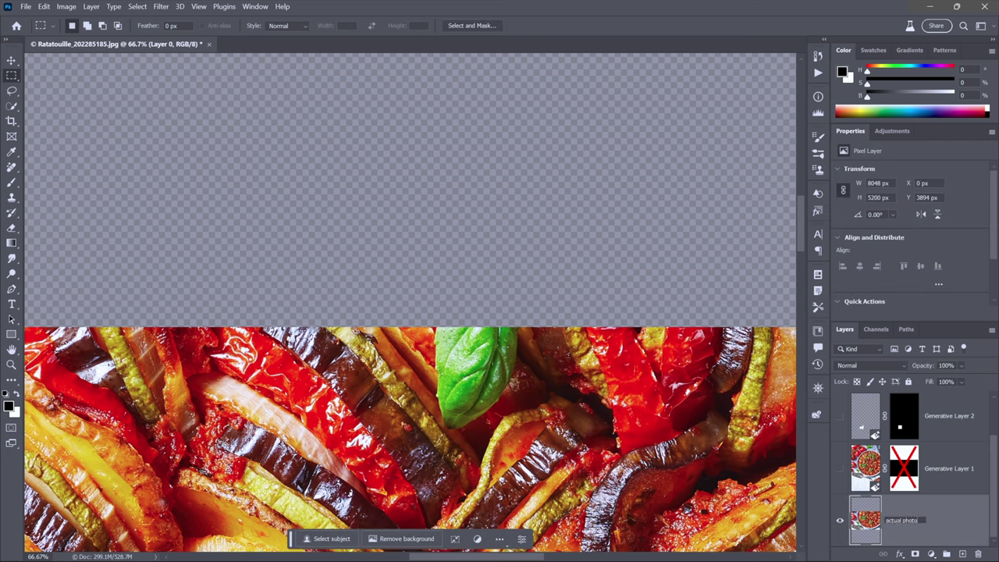
key(Return)
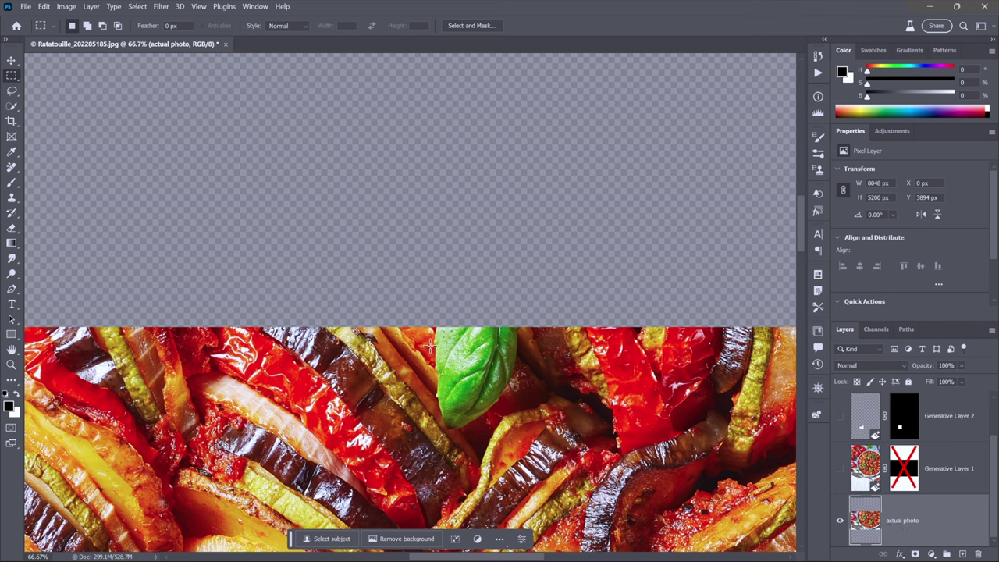
- Draw a roughly 1024 px square straddling the photo's top edge and nudge it up-right
drag(403, 351, 167, 120)
drag(166, 111, 138, 70)
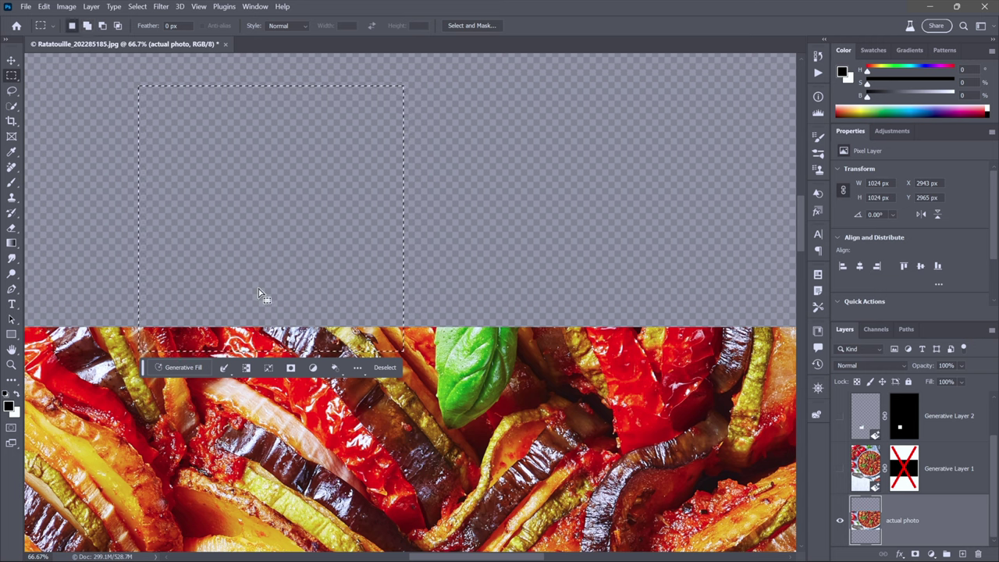
drag(312, 319, 325, 296)
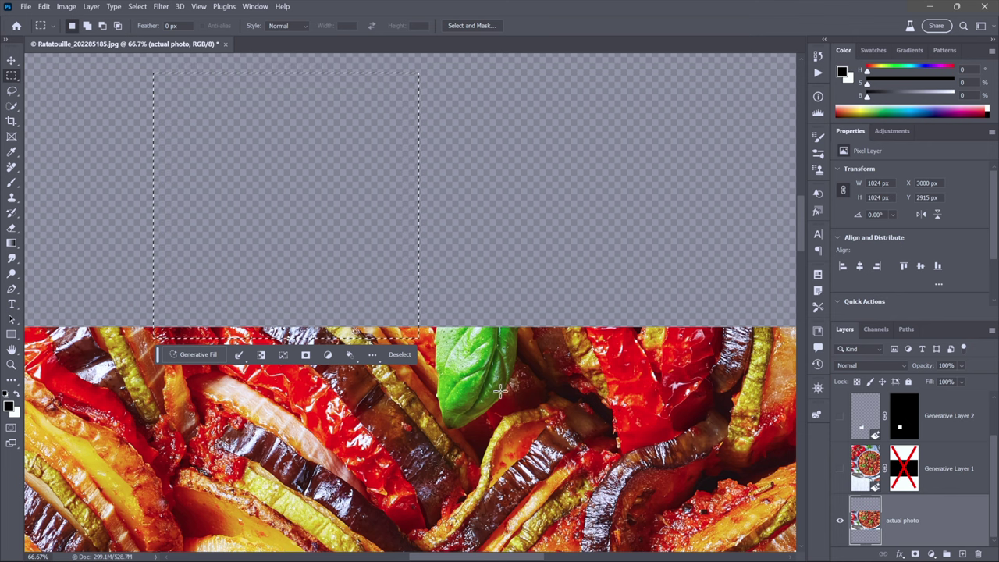
- Generate vegetables in the square above the photo's top edge with an empty prompt, creating Generative Layer 4
click(207, 356)
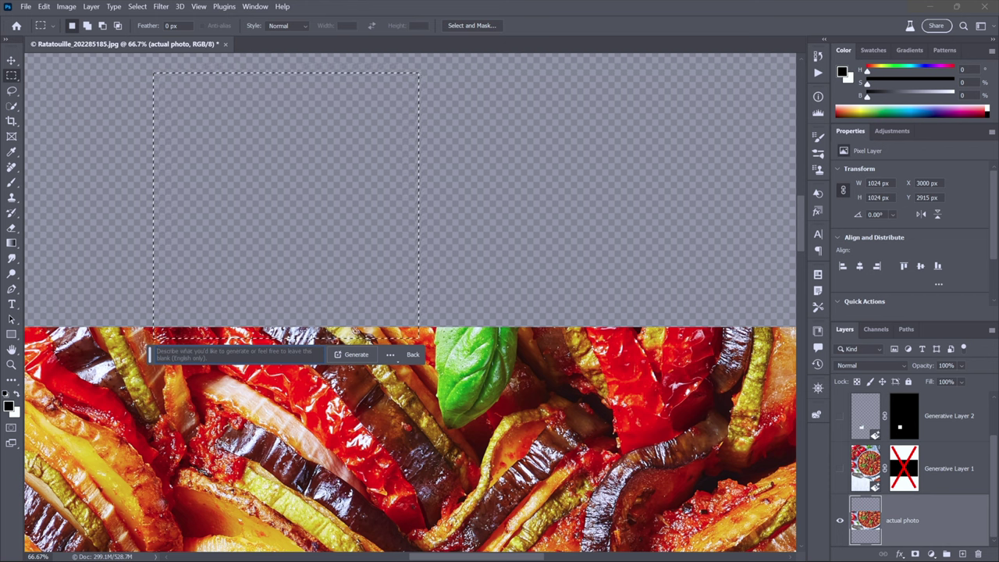
click(357, 355)
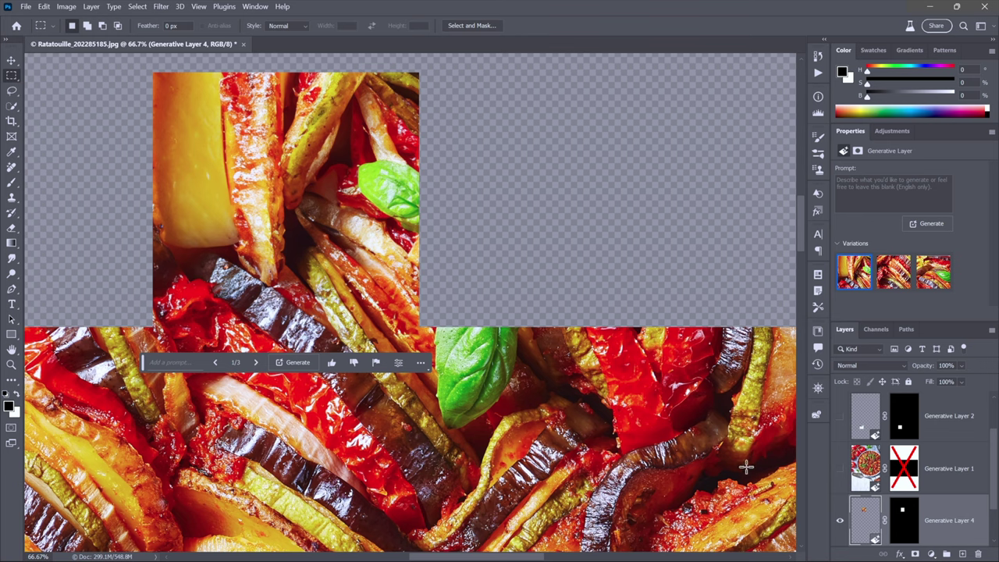
- Toggle Generative Layer 1 to compare the basil up close, then fit the whole tall canvas on screen
click(840, 469)
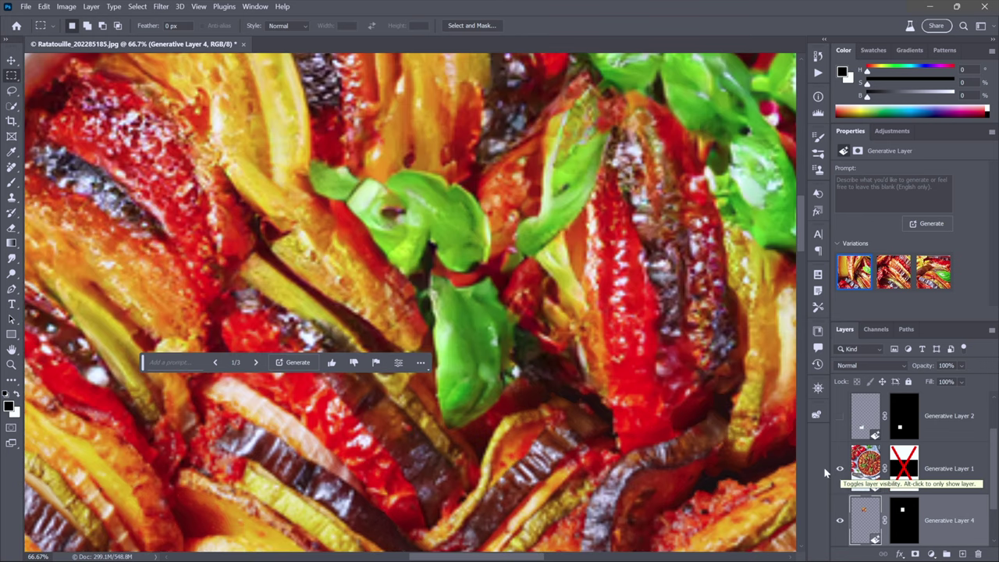
scroll(293, 277, up, 1)
drag(290, 265, 383, 309)
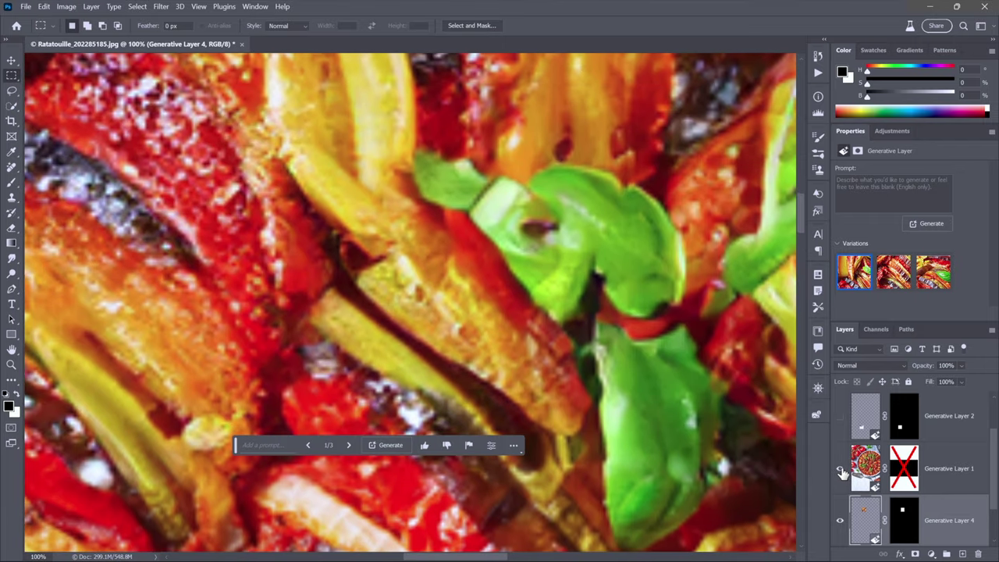
click(840, 471)
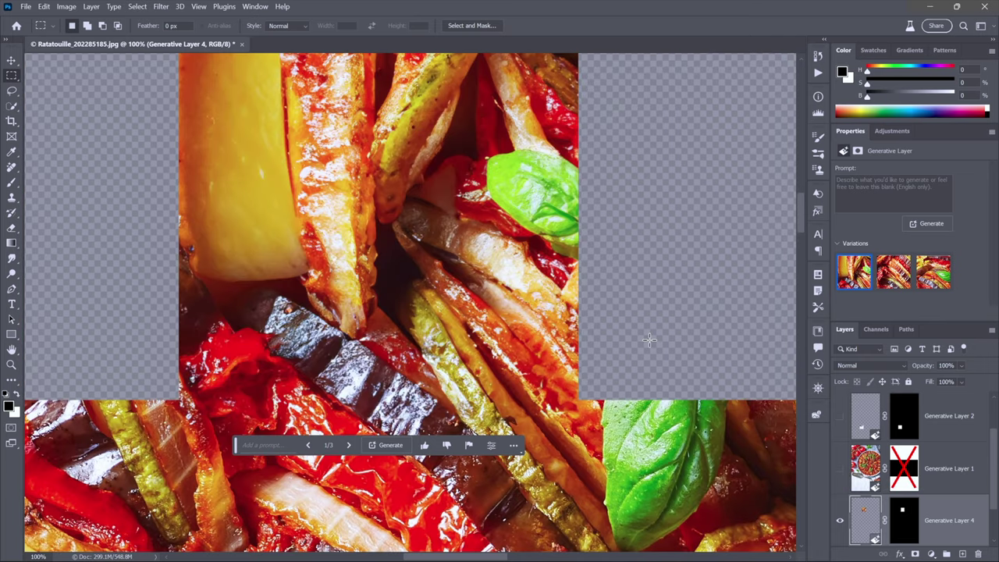
key(ctrl+0)
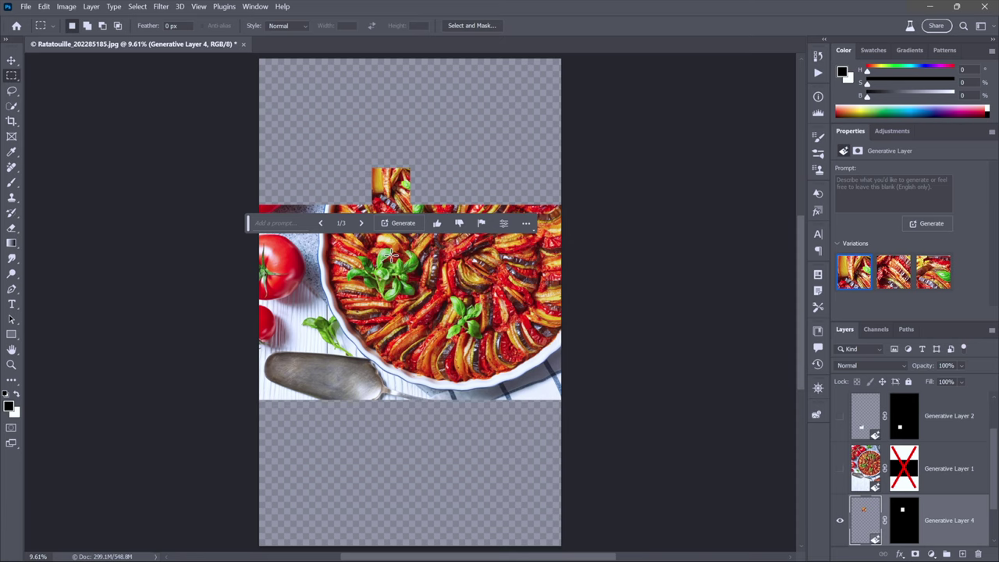
- Revert the ratatouille photo to its saved single Background layer via File > Revert, then zoom in
click(25, 7)
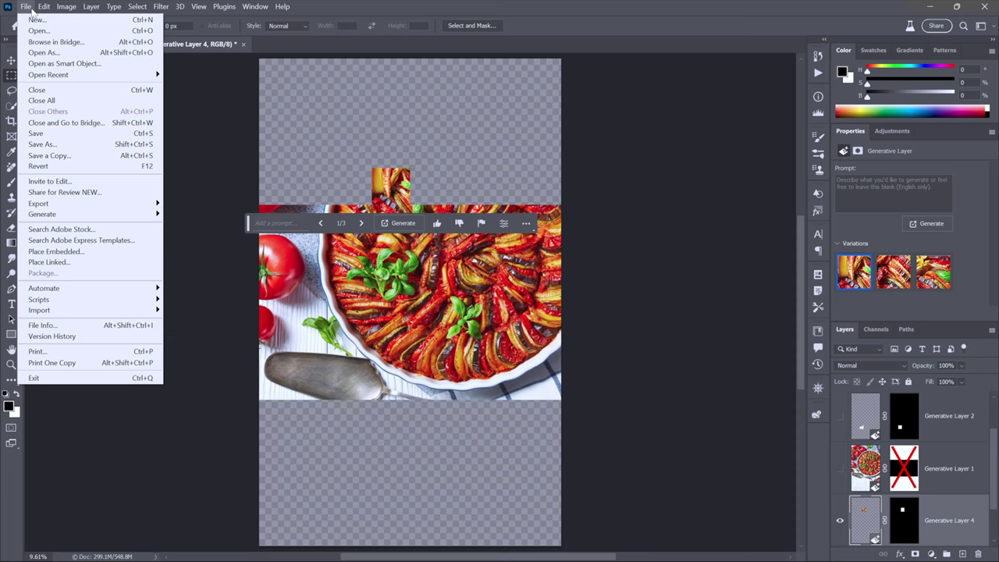
click(91, 167)
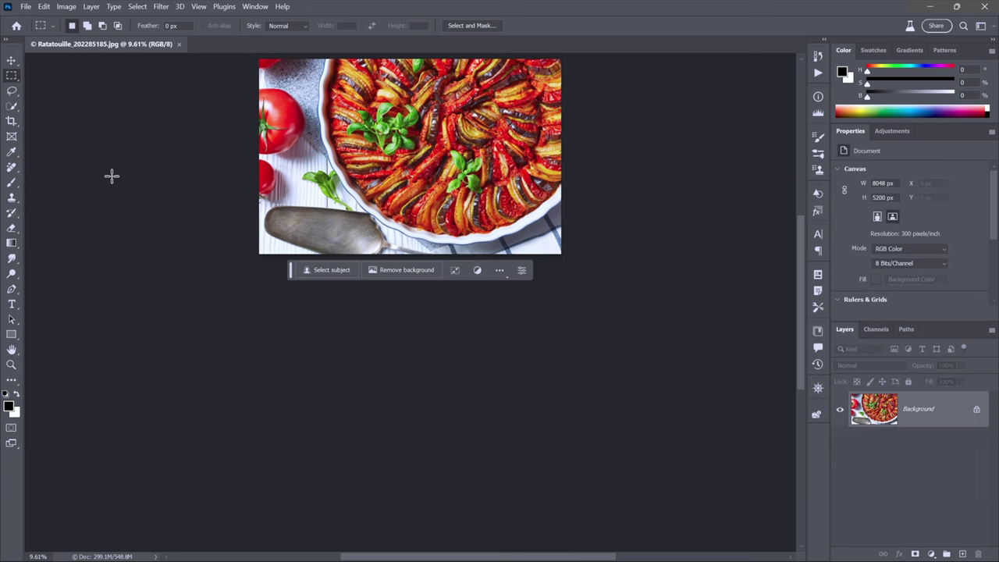
key(ctrl+plus)
key(ctrl+plus)
key(ctrl+plus)
key(ctrl+minus)
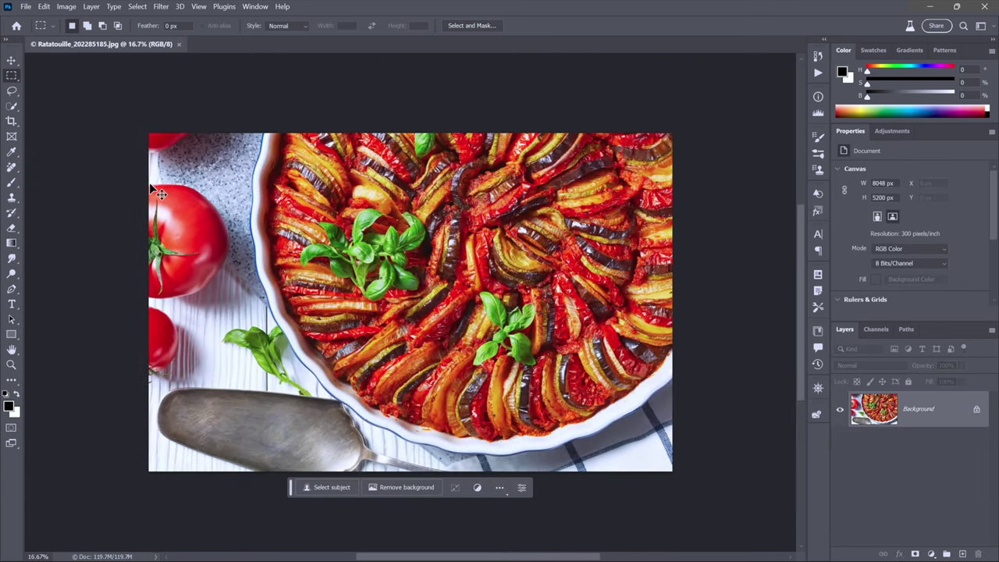
key(ctrl+minus)
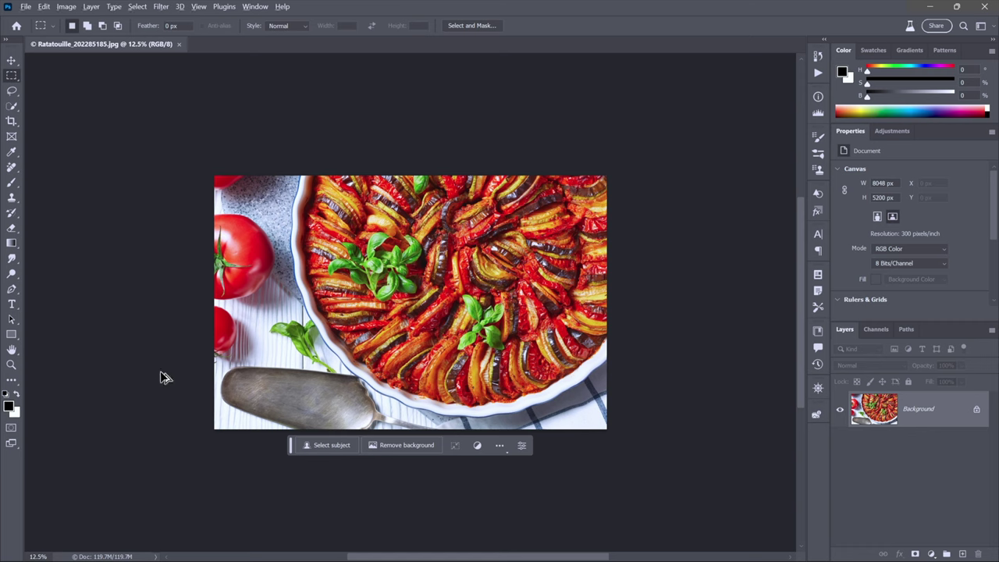
- Open Image > Image Size to see the photo's 8048 × 5200 px dimensions
click(64, 8)
click(82, 88)
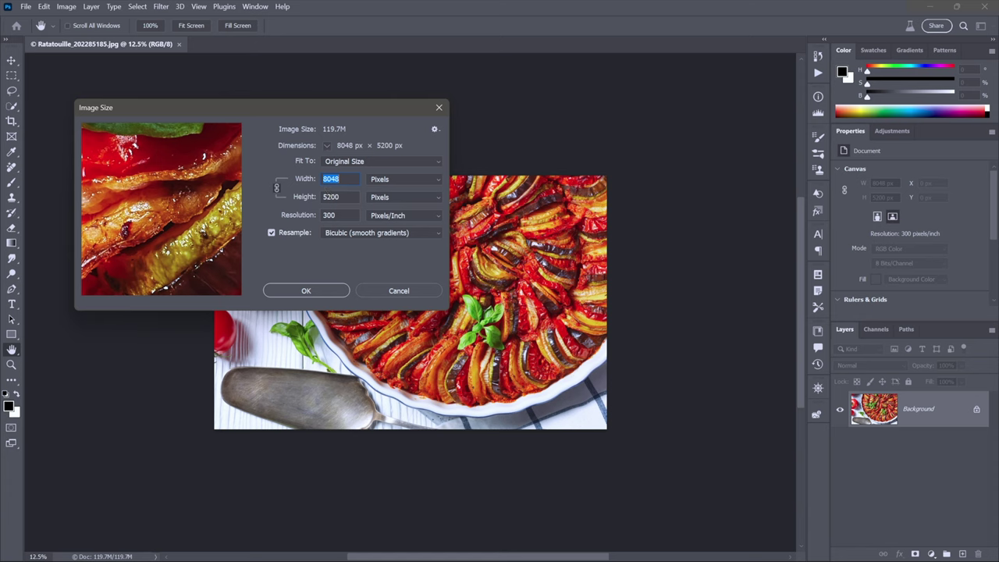
- Try adding +13 to the Image Size height, then cancel to keep 8048 × 5200 px
click(335, 196)
text(+130)
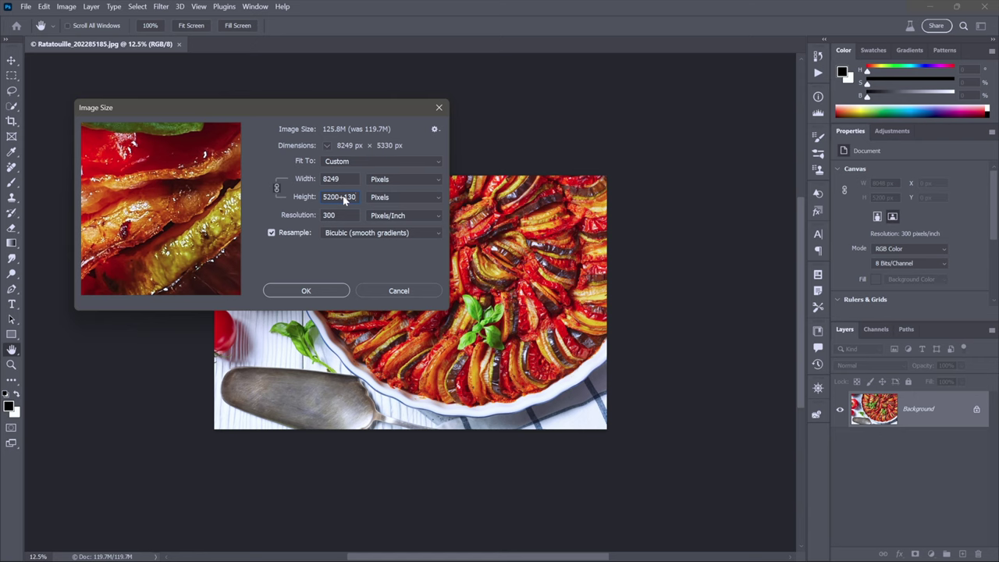
click(365, 291)
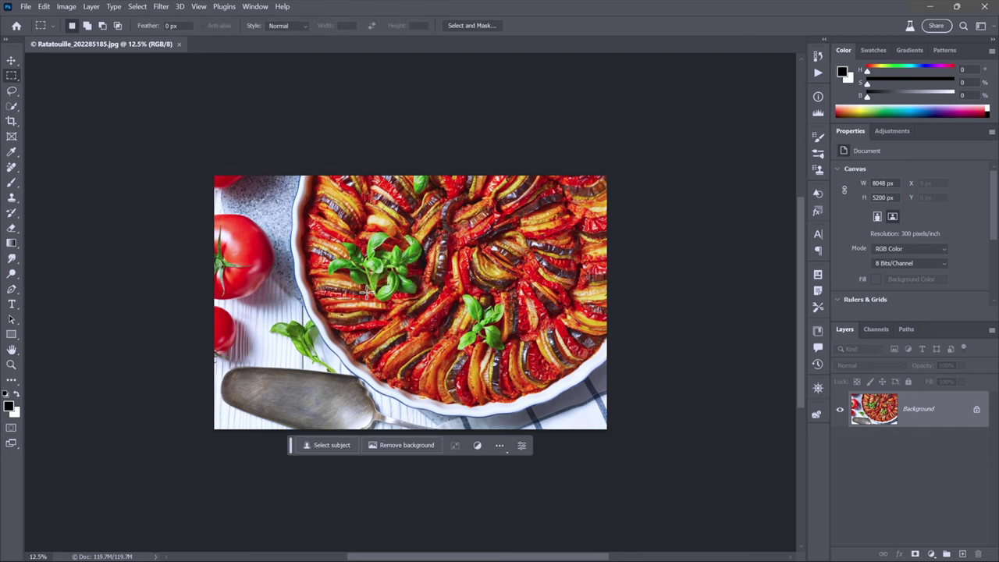
key(c)
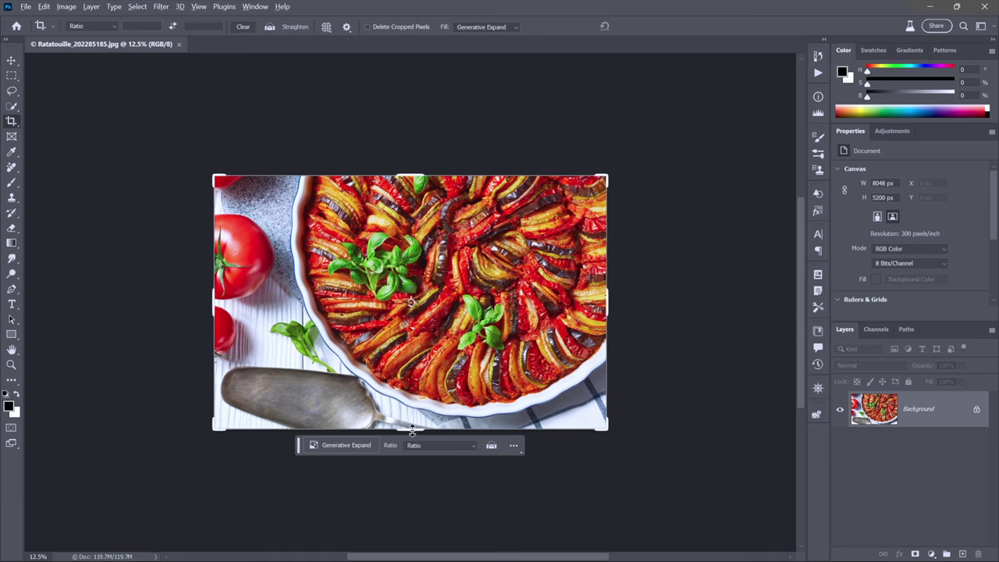
- Extend the crop frame slightly above and below the photo to about 5406 px tall
drag(414, 435, 414, 445)
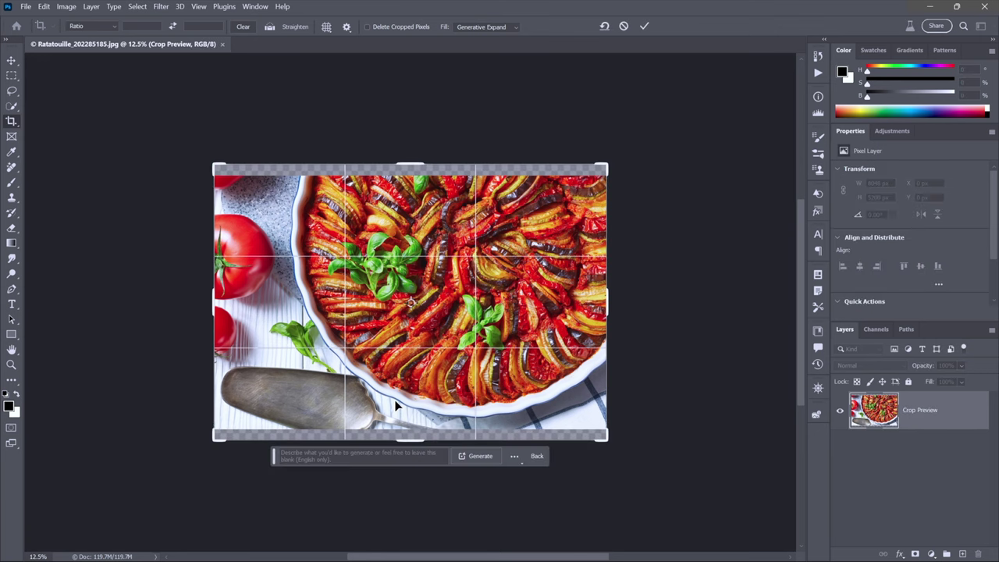
key(Escape)
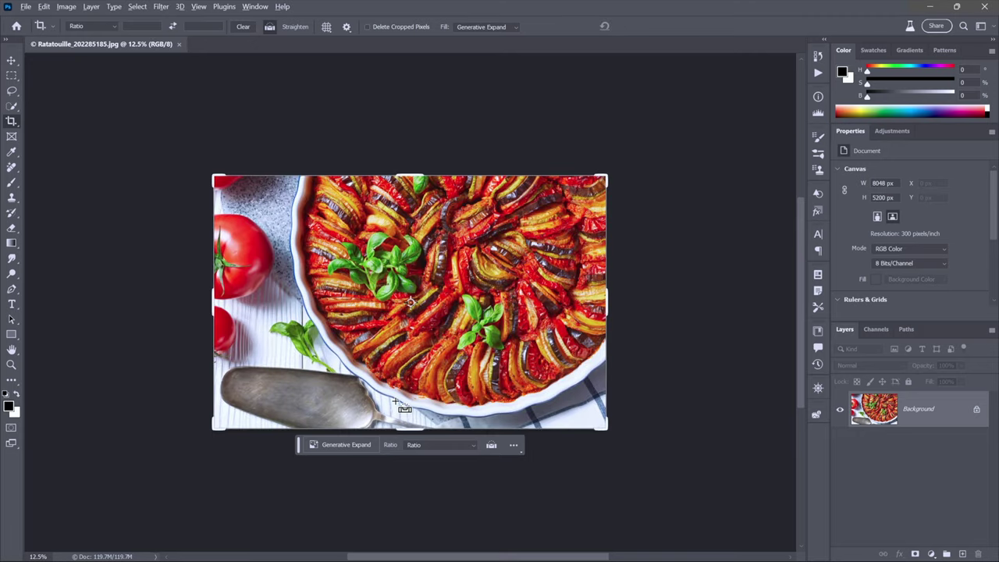
key(ctrl+alt+i)
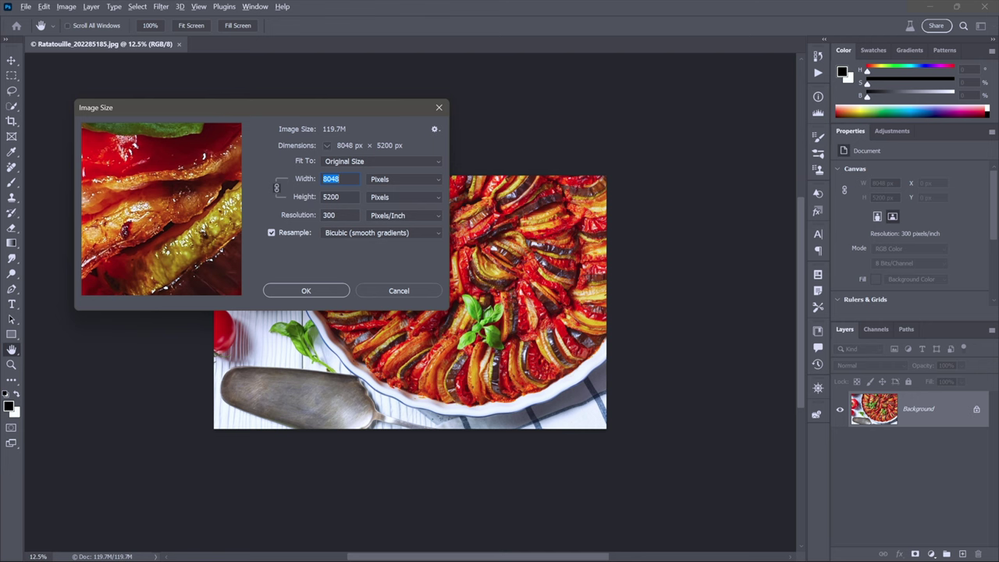
click(375, 289)
key(c)
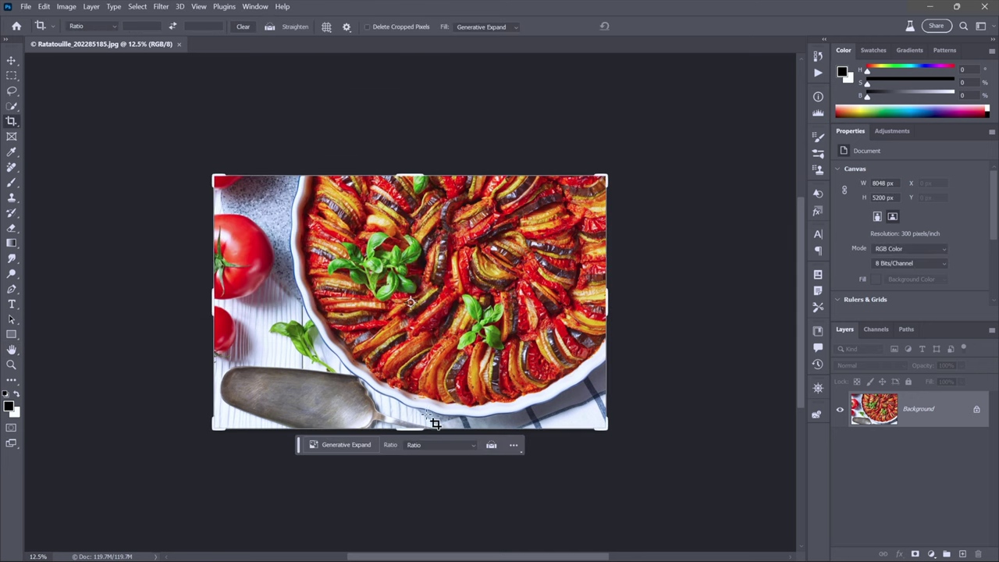
drag(415, 434, 415, 439)
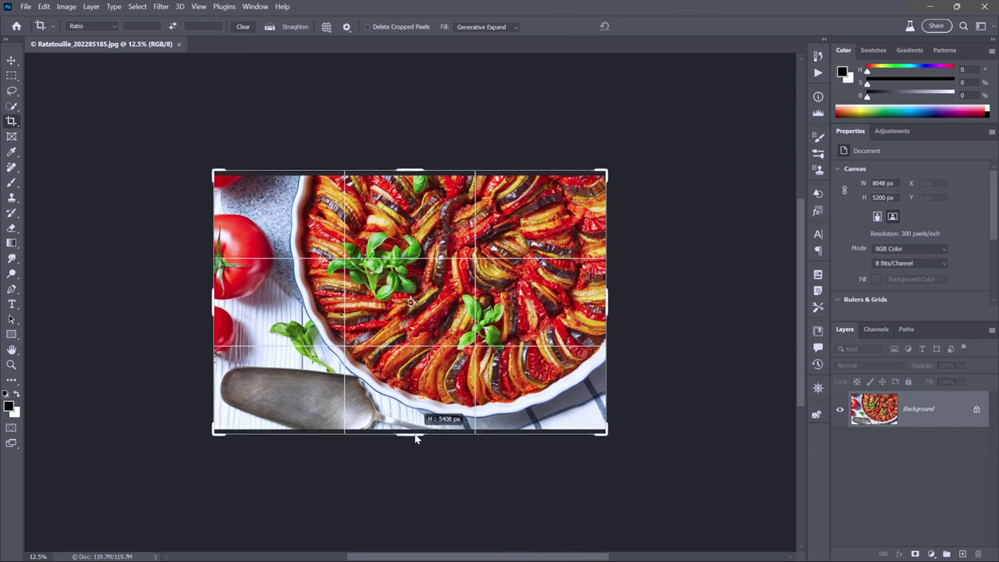
- Finish the taller crop and run Generative Expand with an empty prompt to fill the strips
drag(415, 439, 416, 439)
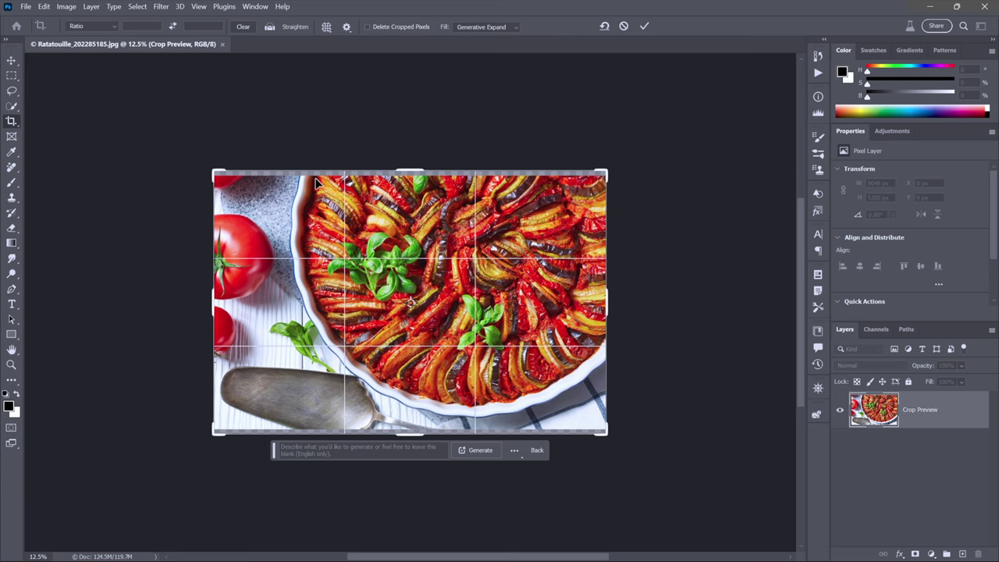
key(Return)
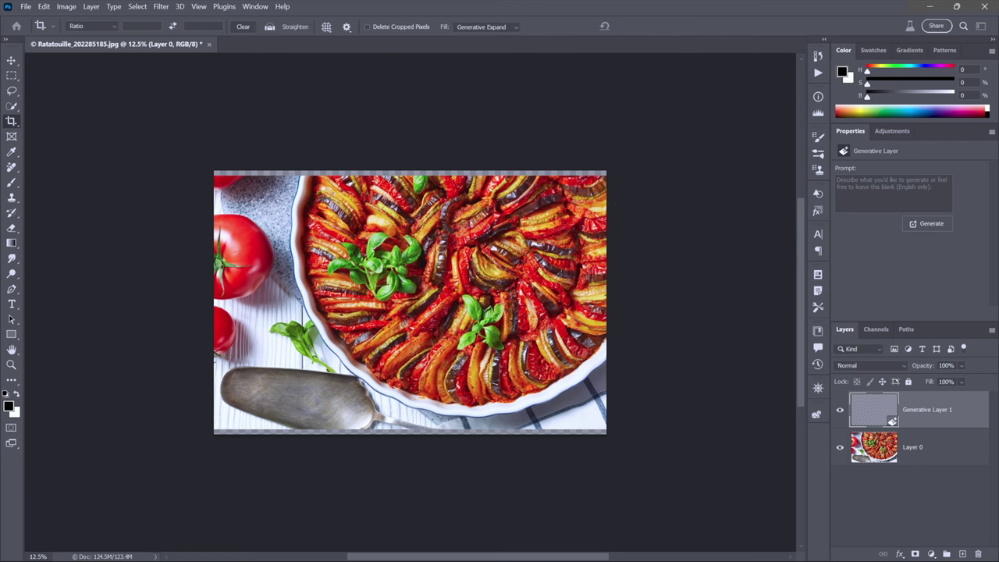
- Zoom to the top basil leaf, disable Generative Layer 1's mask, and confirm 8048 × 5408 px
click(437, 173)
click(437, 174)
click(437, 173)
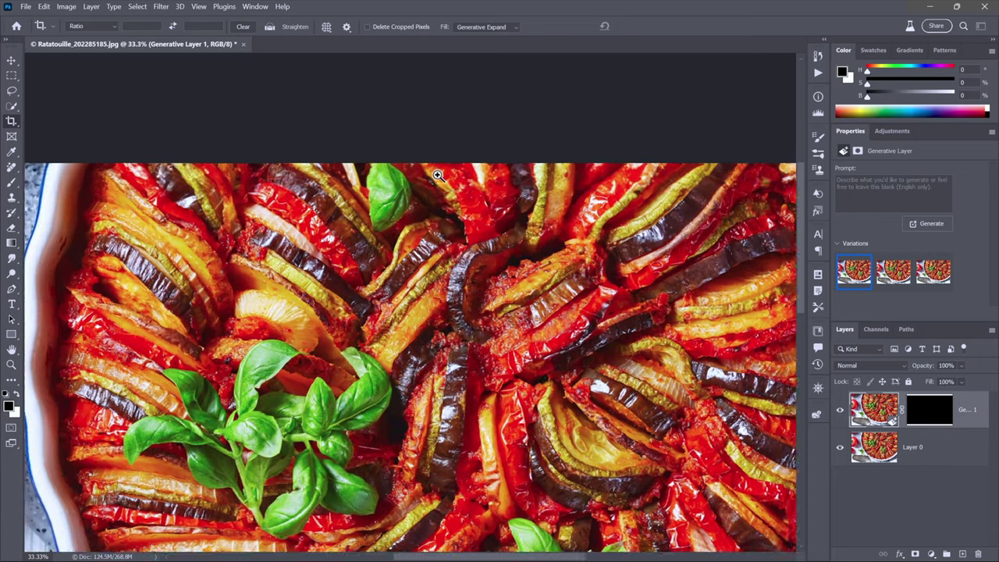
click(437, 173)
click(438, 175)
click(438, 177)
click(439, 176)
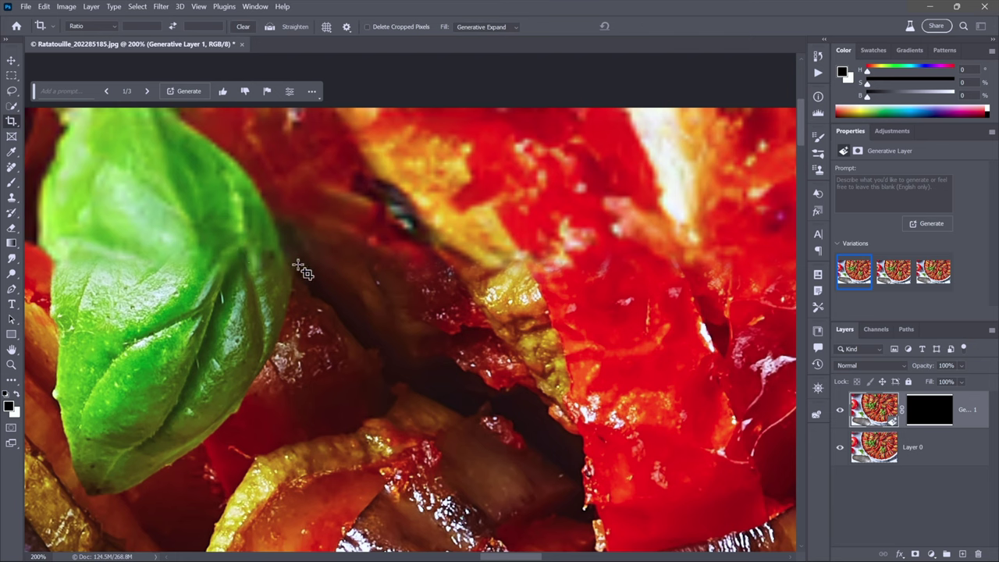
key(space)
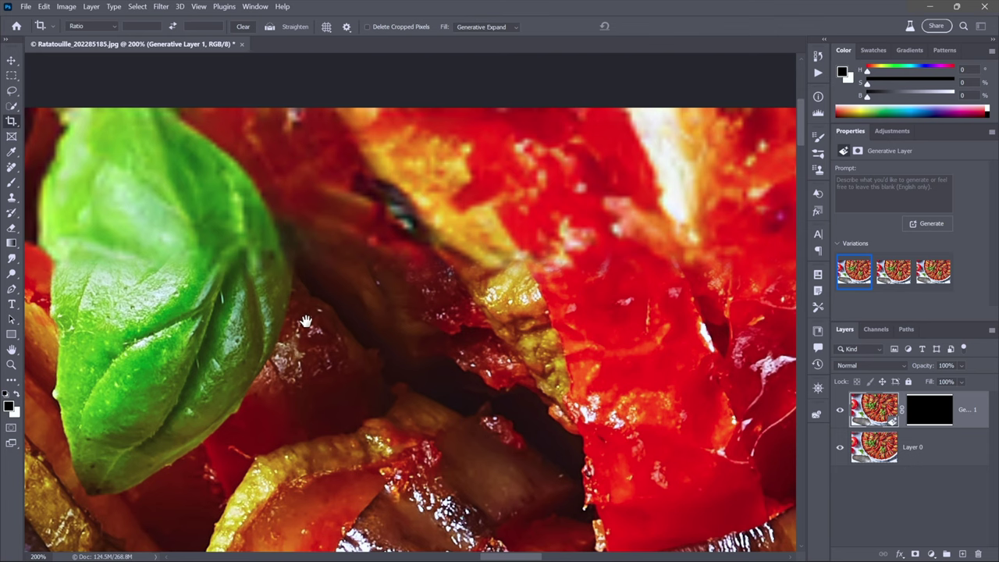
drag(305, 320, 344, 207)
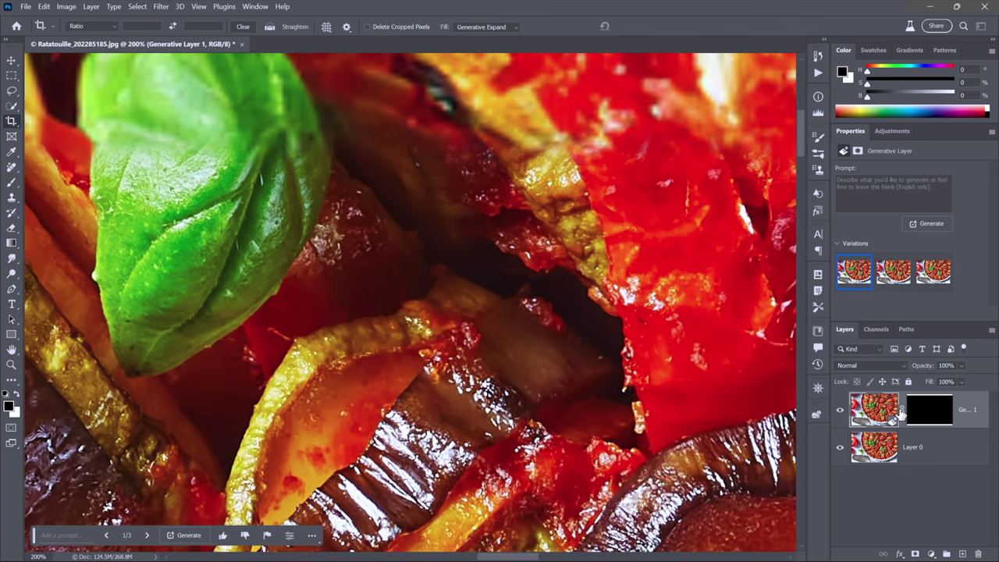
shift+click(929, 410)
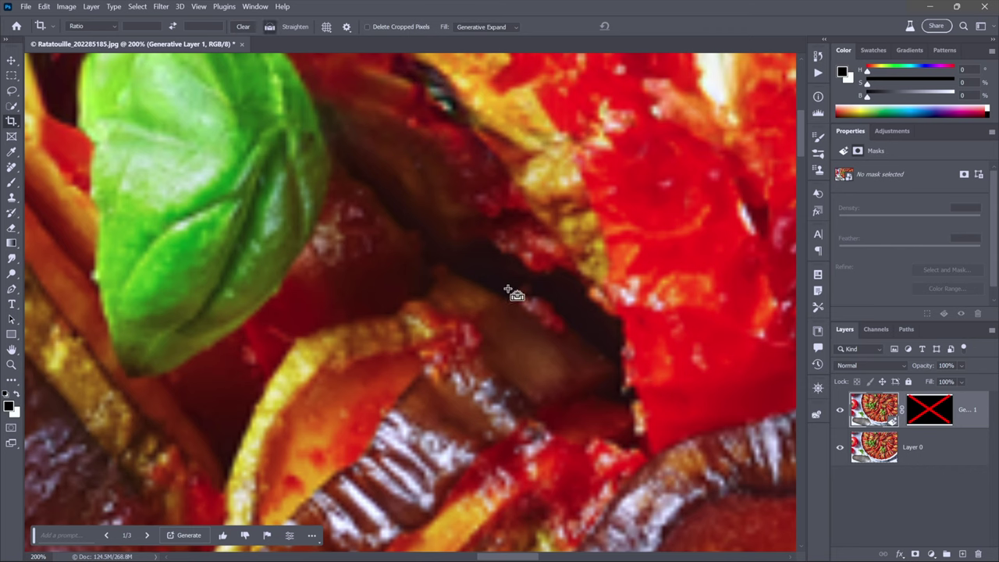
key(ctrl+alt+i)
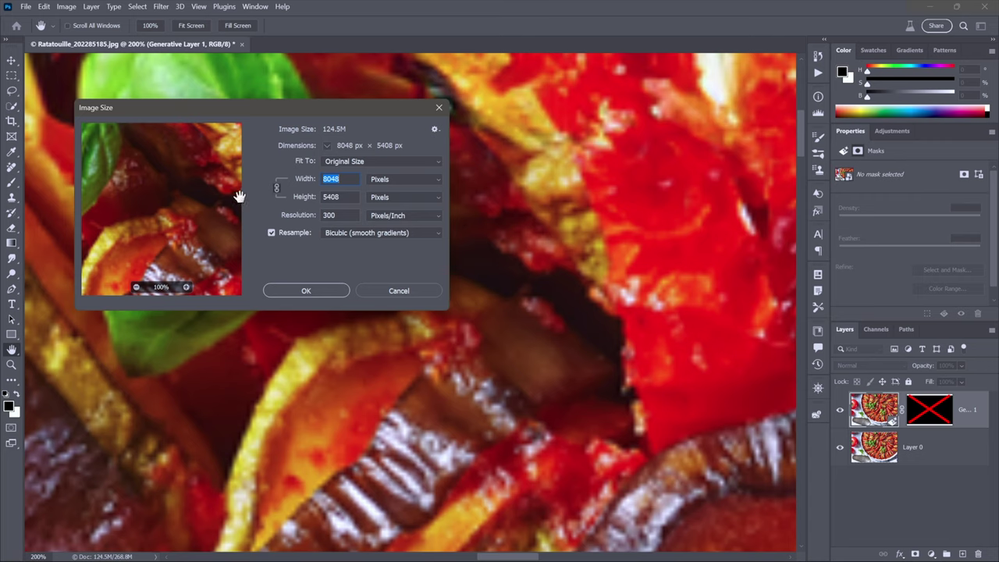
- Cancel the Image Size dialog and fit the whole photo in the window
click(382, 293)
key(c)
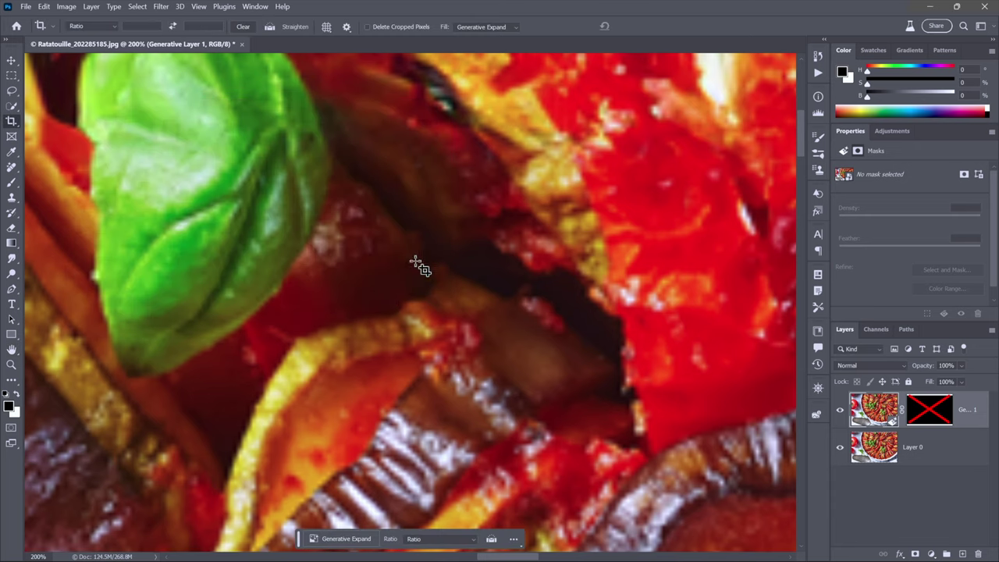
key(ctrl)
key(ctrl+0)
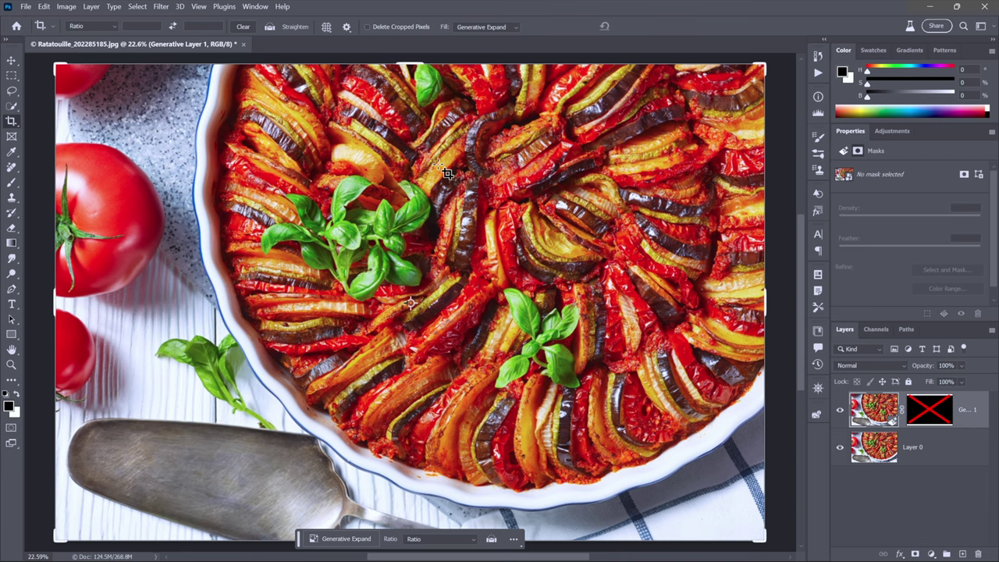
- Zoom in on the vegetable slices, then hide Generative Layer 1 to reveal the original Layer 0
ctrl+click(468, 125)
ctrl+click(460, 123)
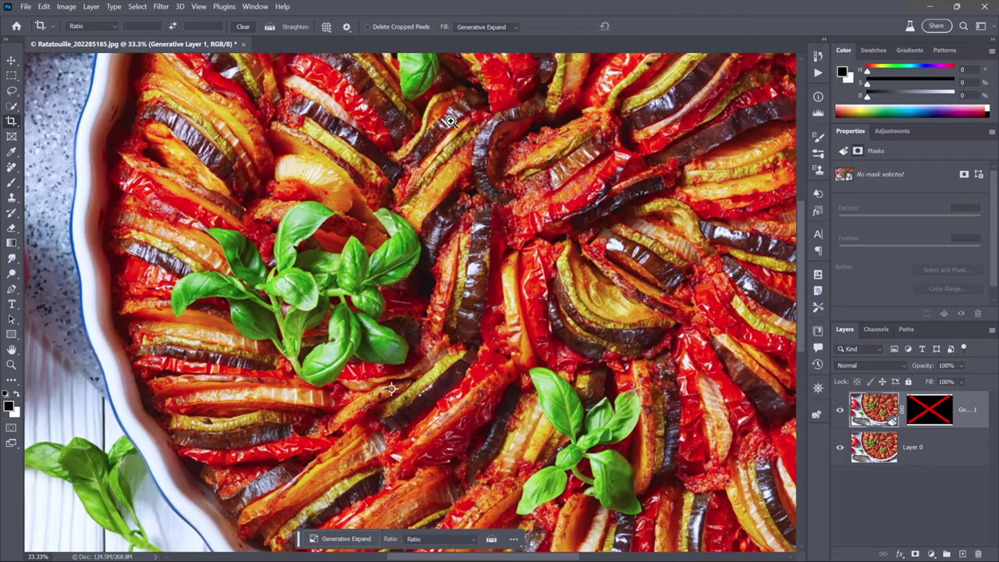
ctrl+click(451, 122)
ctrl+click(451, 123)
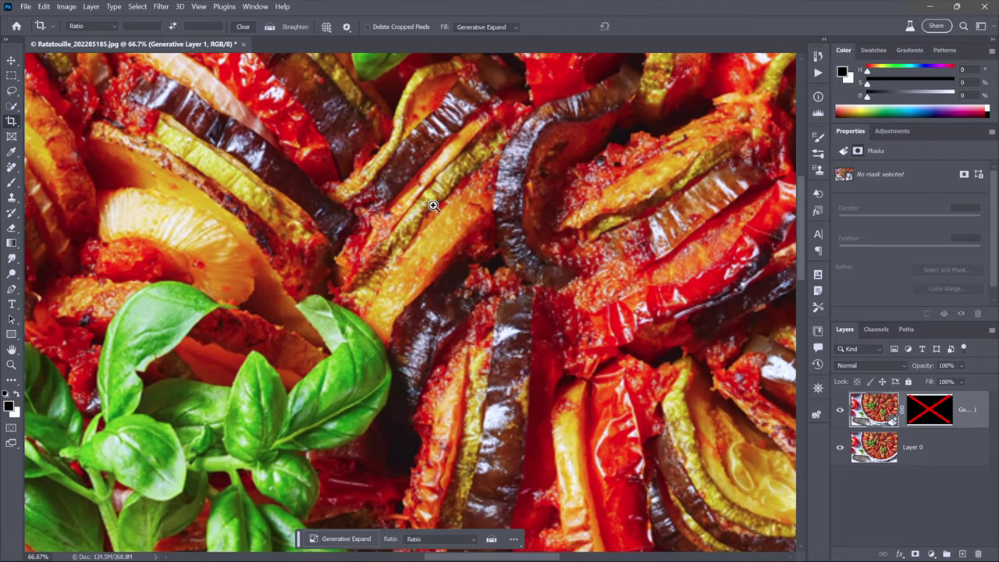
ctrl+click(453, 301)
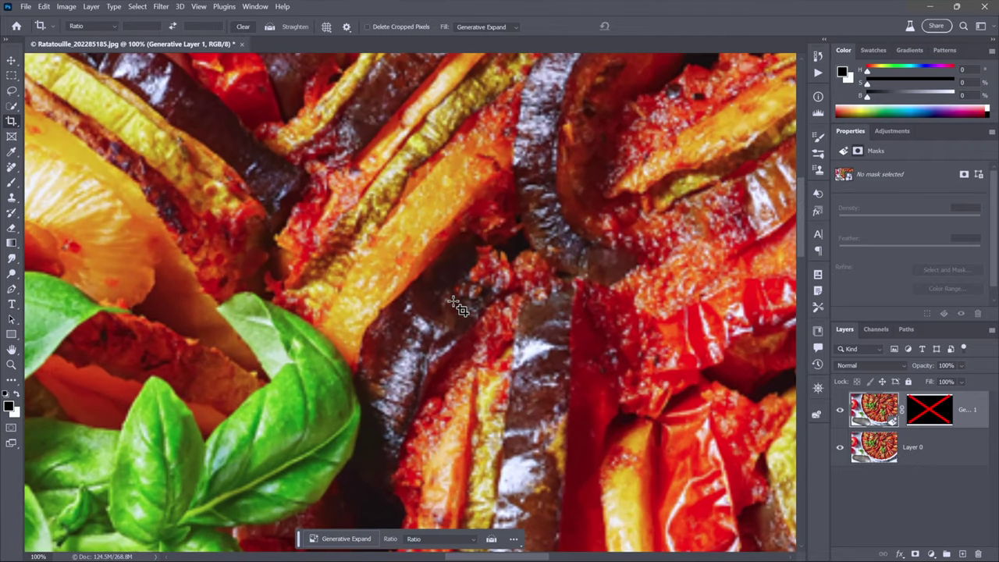
click(841, 412)
key(ctrl+0)
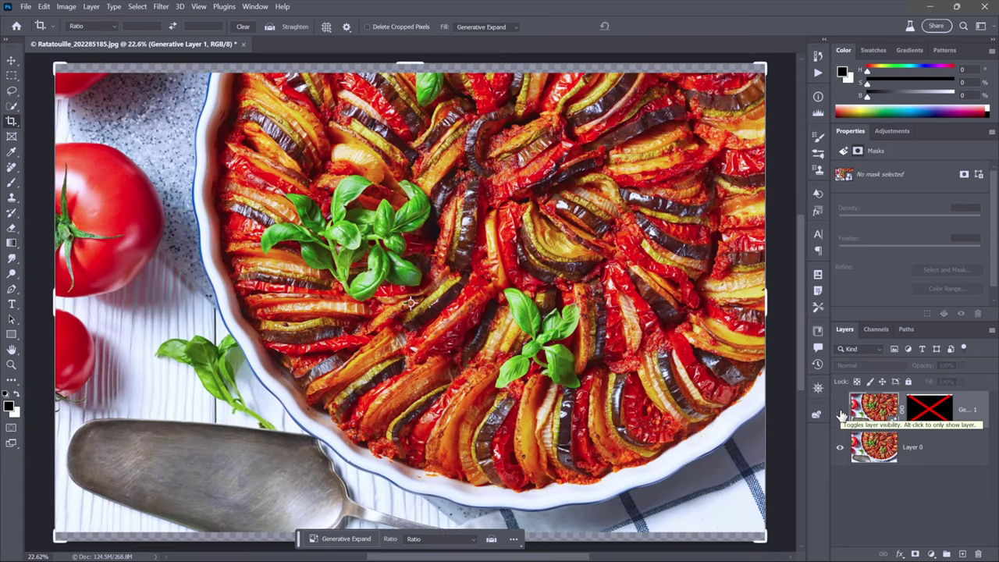